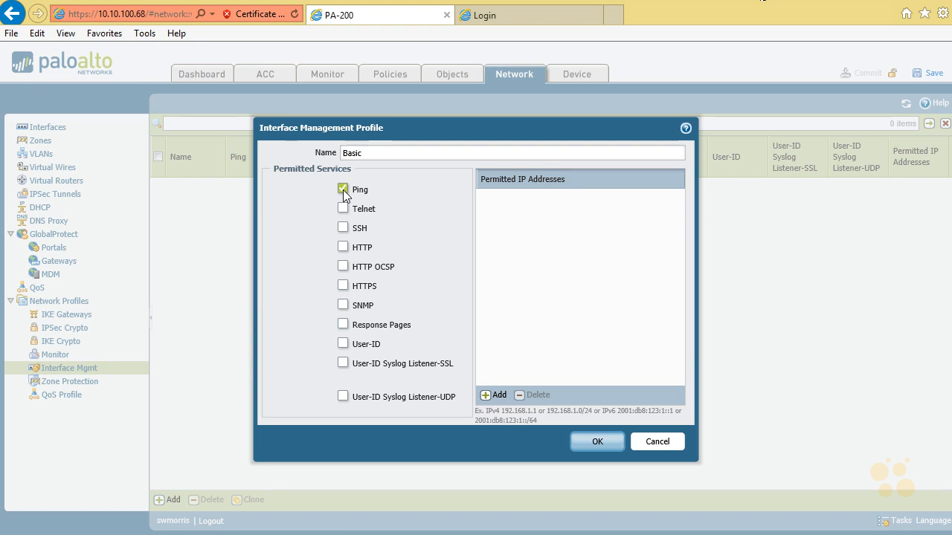
Save the Basic interface management profile and add a Basic-User profile permitting Ping, User-ID, User-ID Syslog Listener-SSL and User-ID Syslog Listener-UDP
left_click(601, 443)
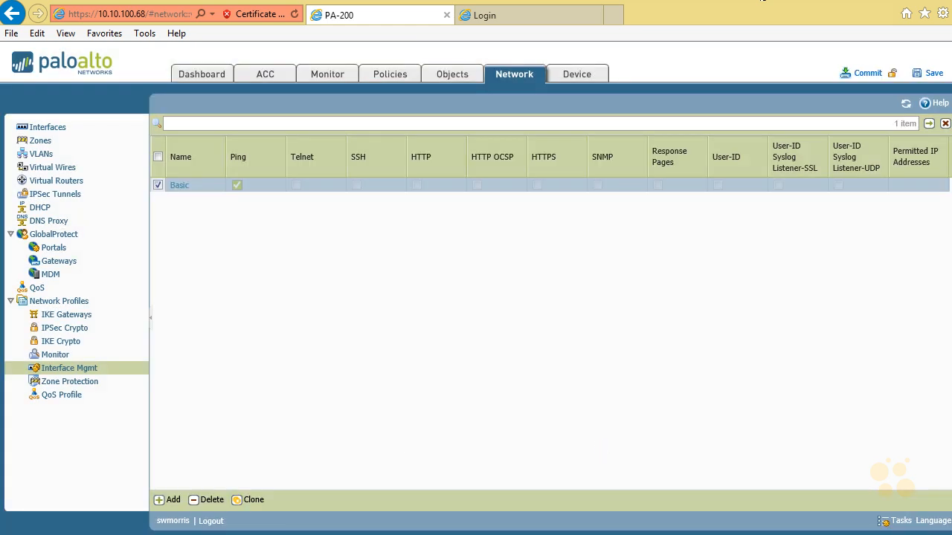
left_click(171, 500)
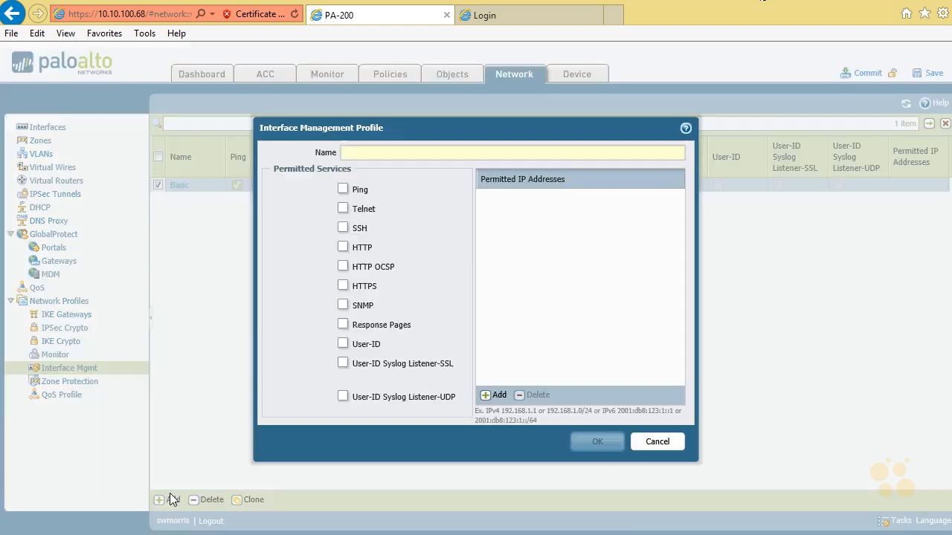
type("Bas")
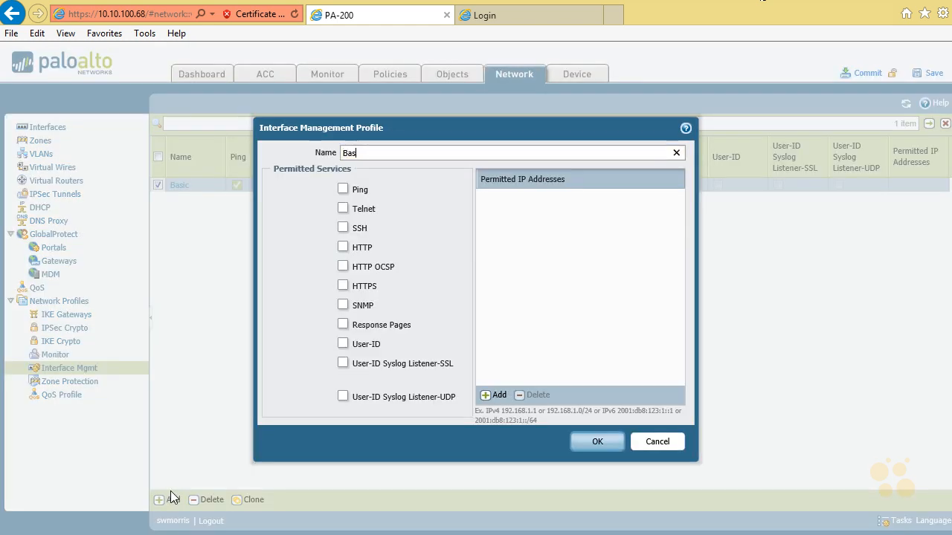
type("ic-User")
left_click(343, 190)
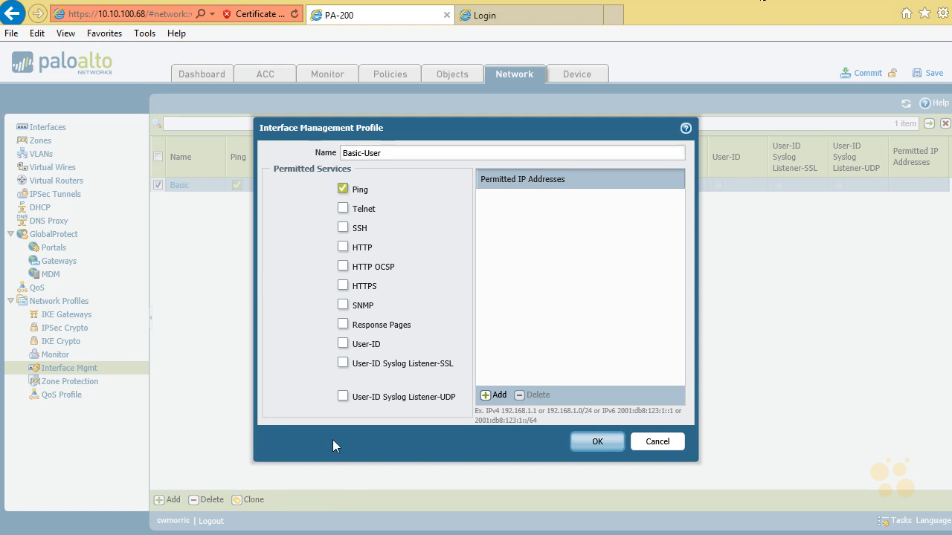
left_click(343, 344)
left_click(343, 363)
left_click(343, 398)
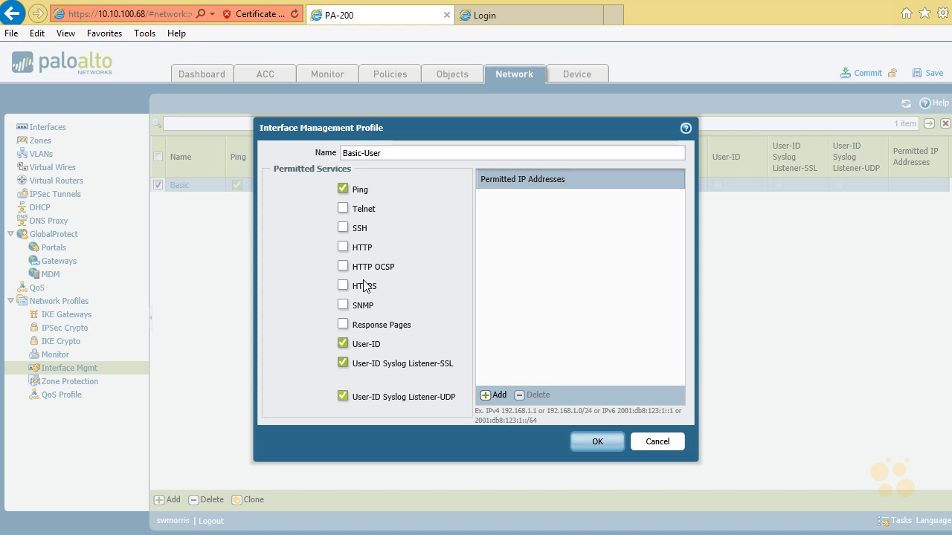
left_click(593, 443)
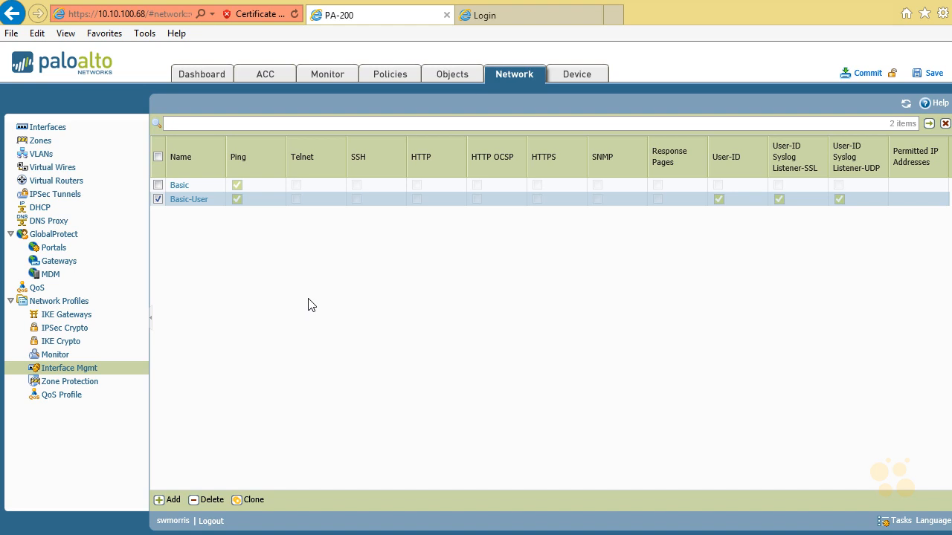
Create a security zone named Inet with type Layer3 and no log setting
left_click(41, 145)
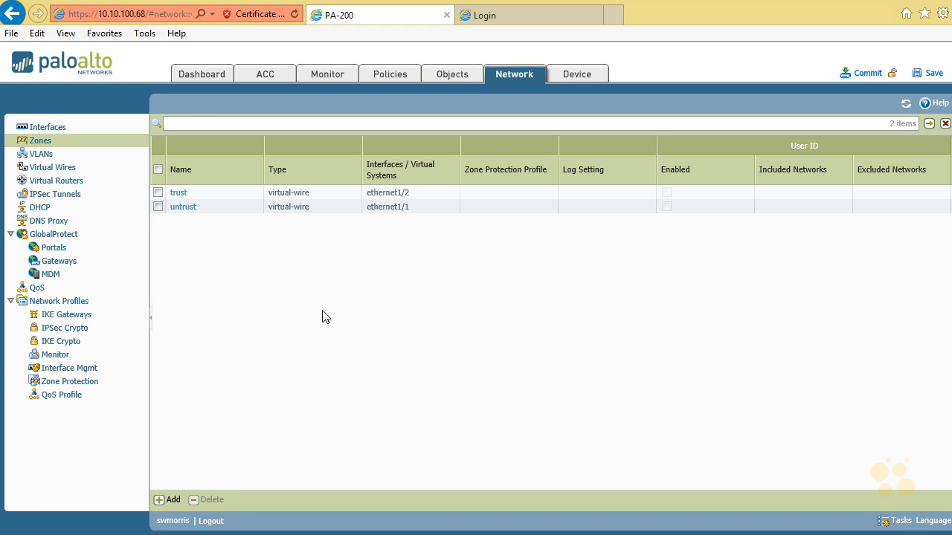
left_click(172, 502)
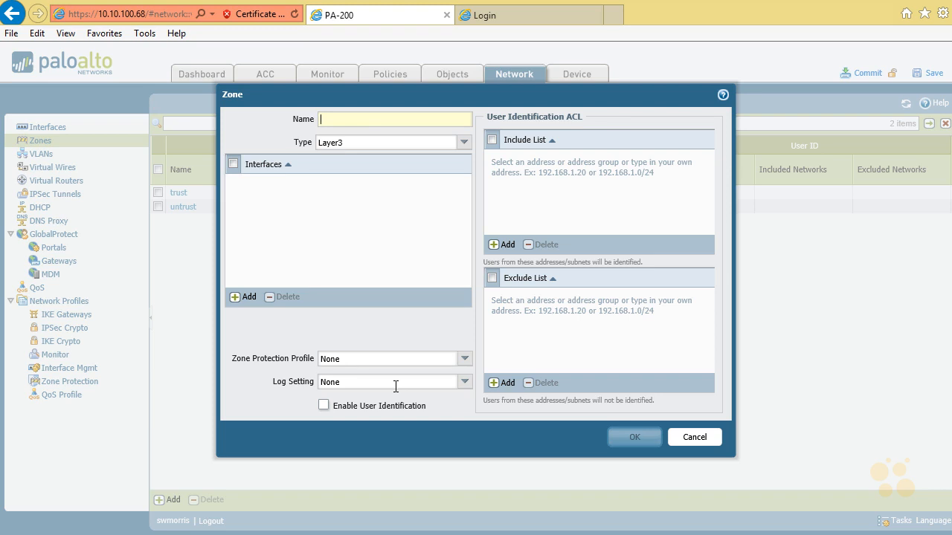
type("Inet")
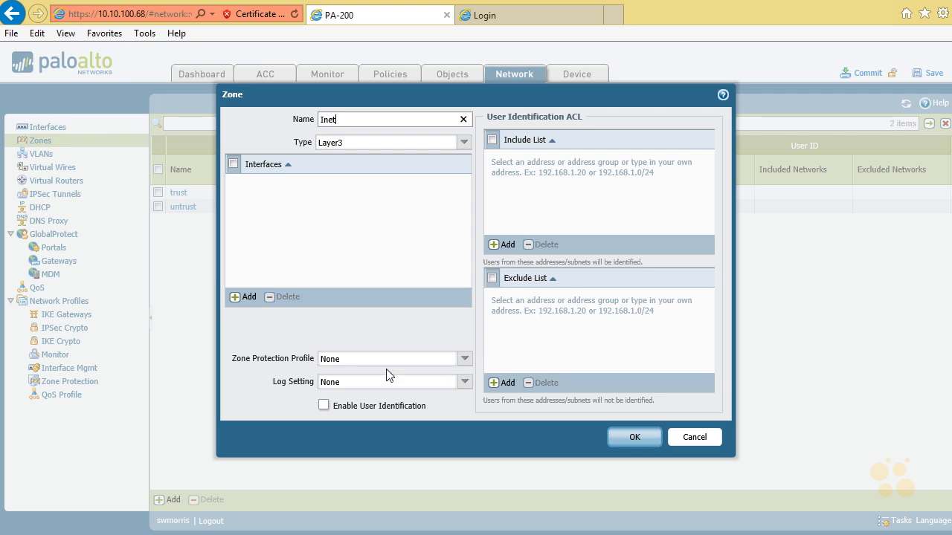
left_click(465, 382)
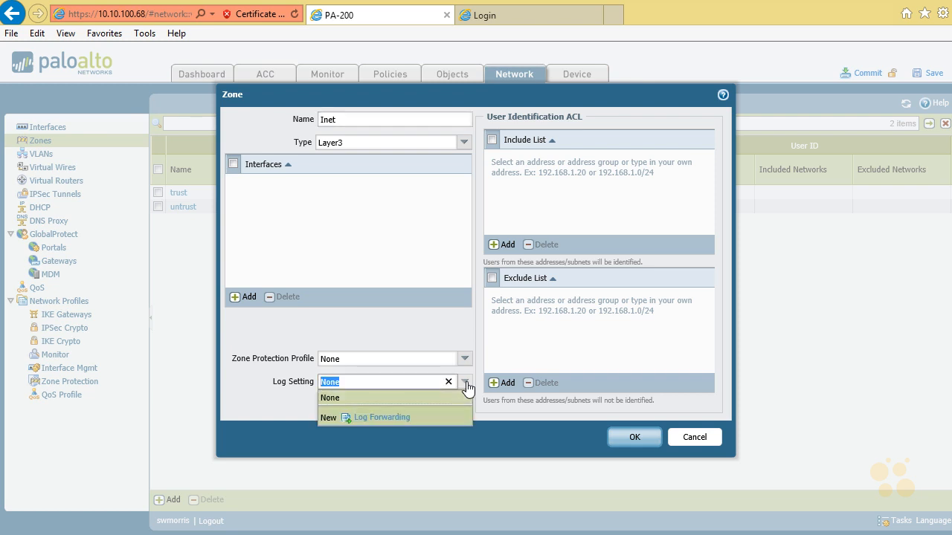
left_click(465, 382)
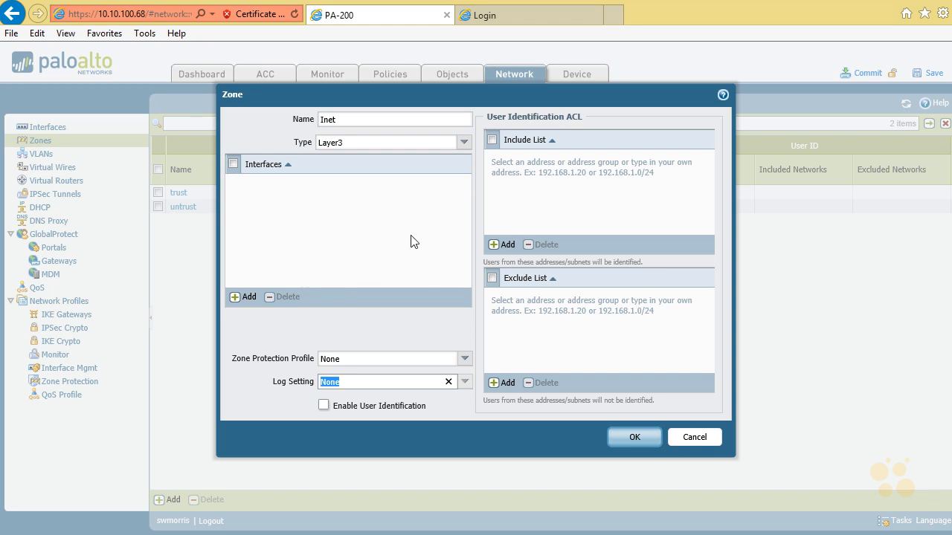
left_click(464, 146)
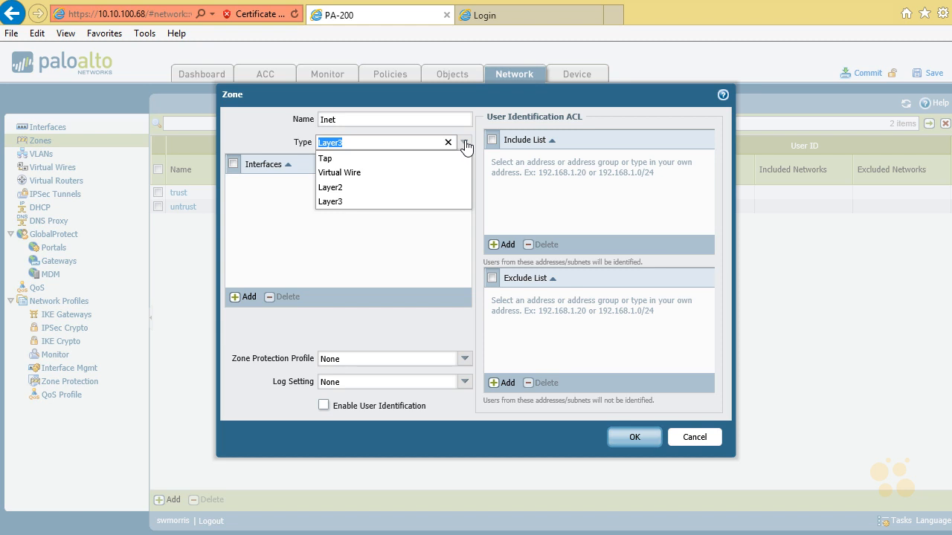
left_click(465, 146)
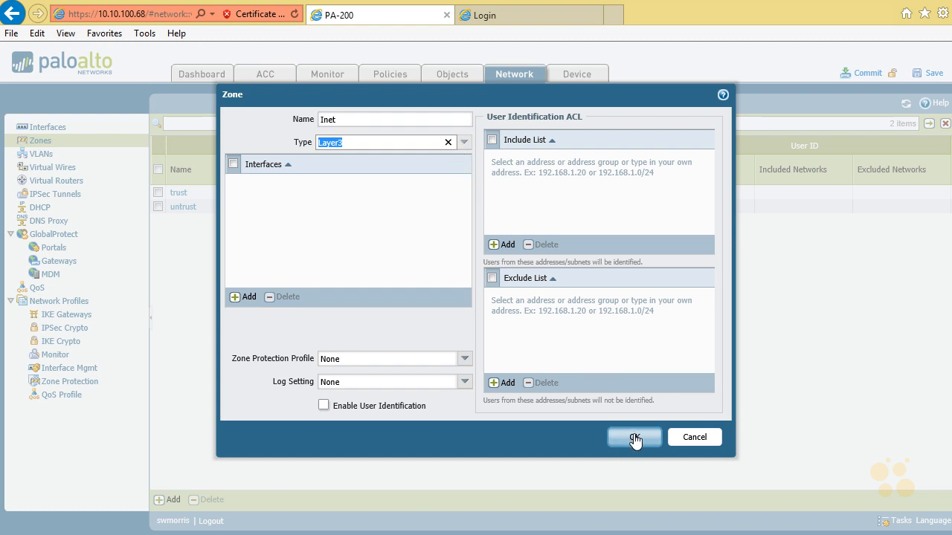
left_click(635, 439)
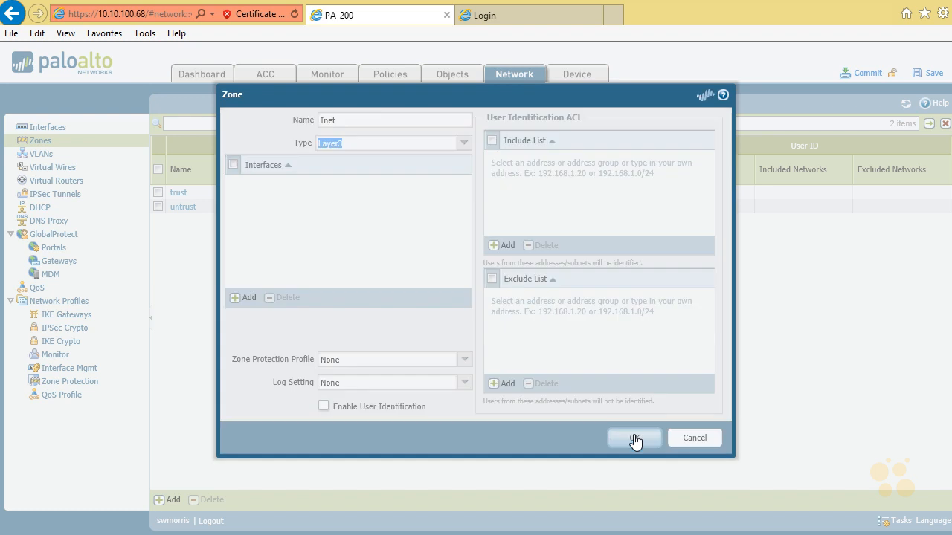
Add a Layer3 security zone named DMZ
left_click(167, 499)
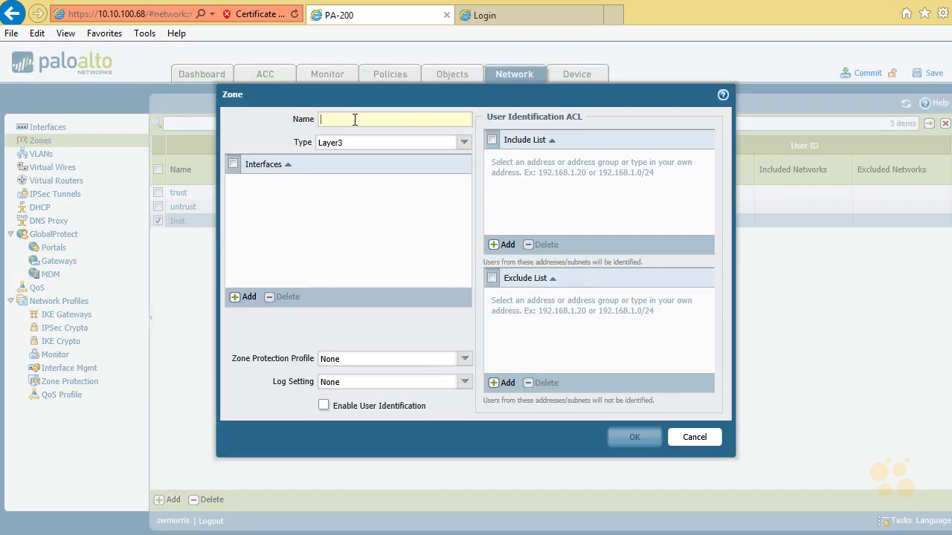
left_click(335, 121)
type("DMZ")
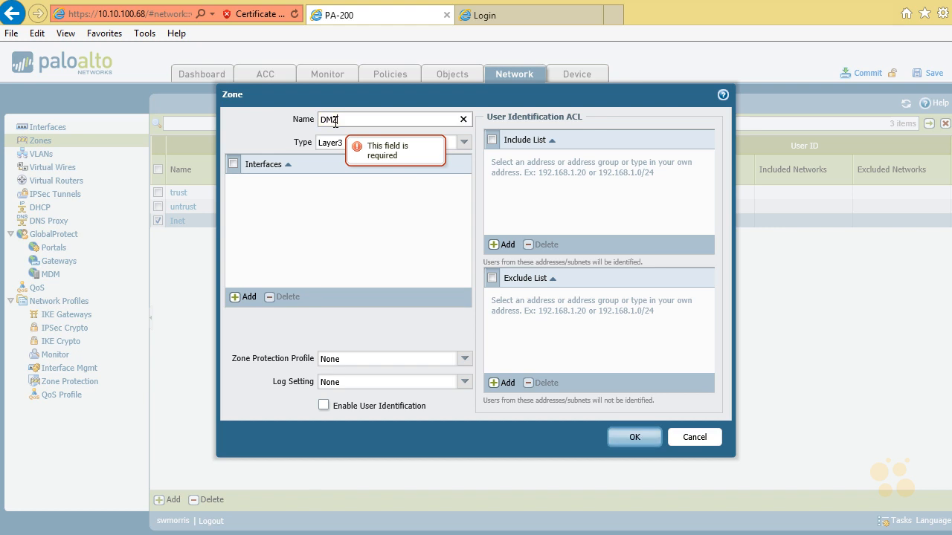
left_click(634, 437)
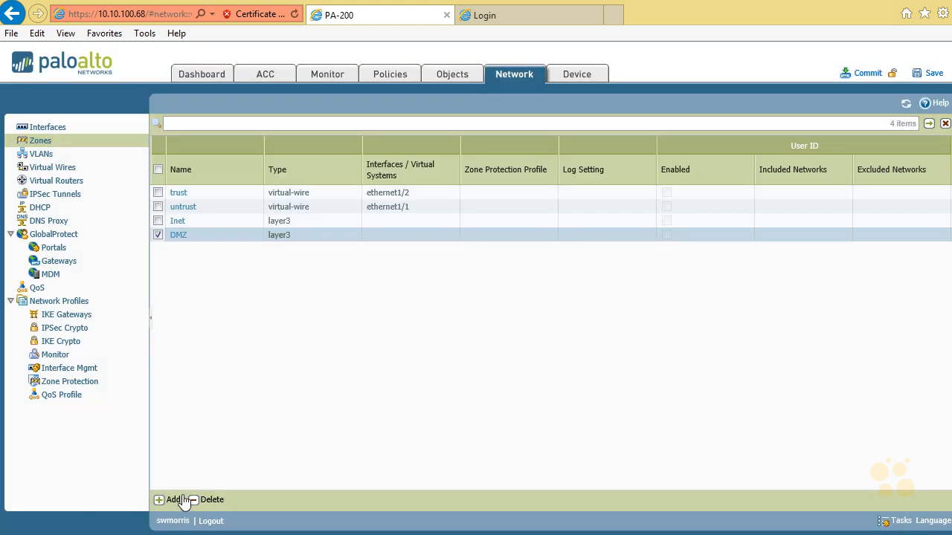
Add a Layer3 security zone named DC
left_click(171, 500)
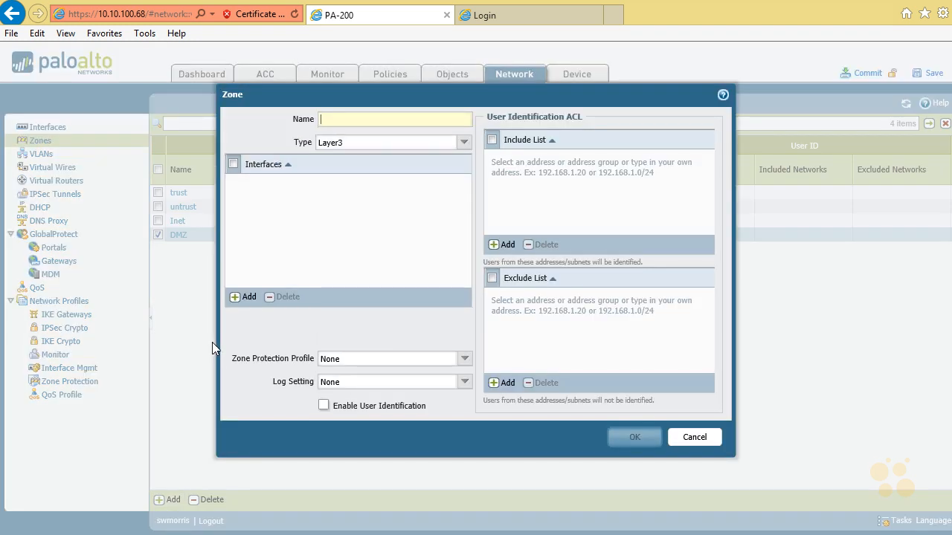
type("DC")
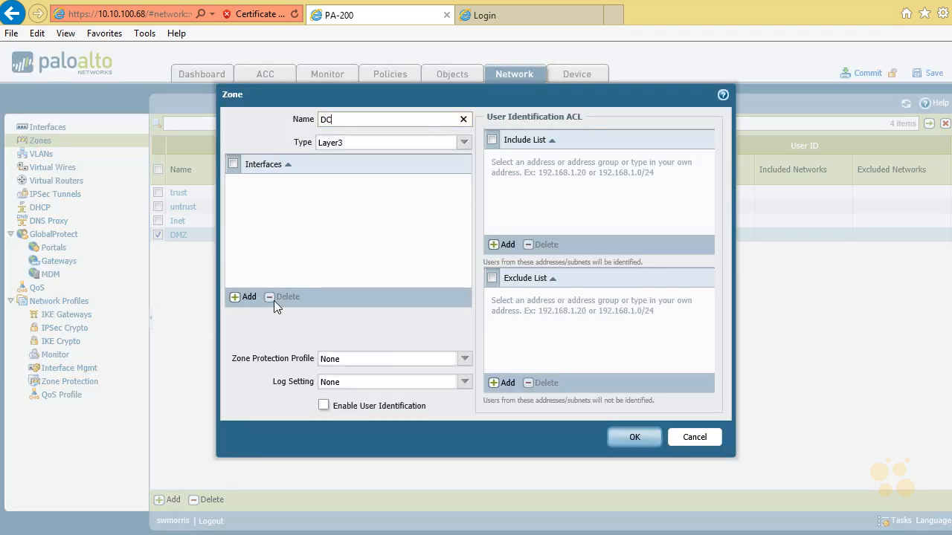
left_click(630, 438)
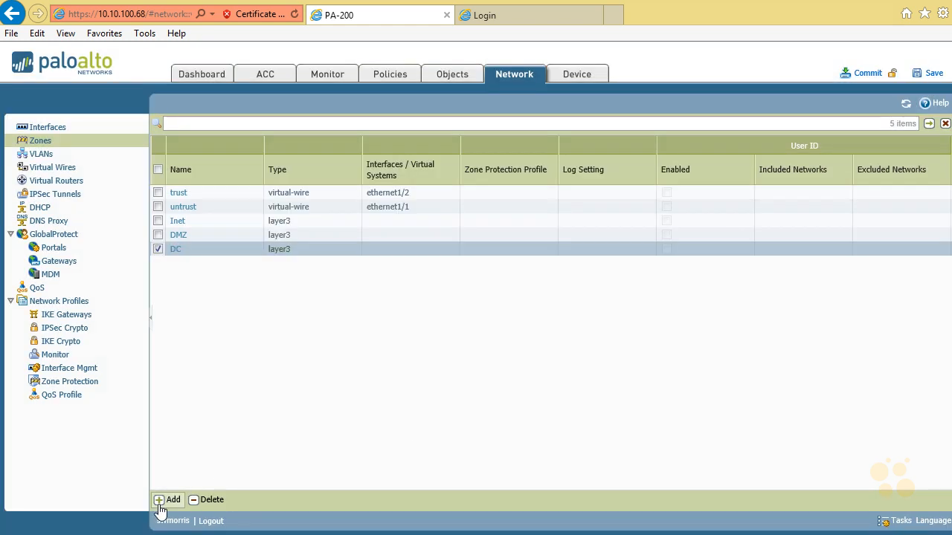
Add a Layer3 security zone named Users
left_click(160, 502)
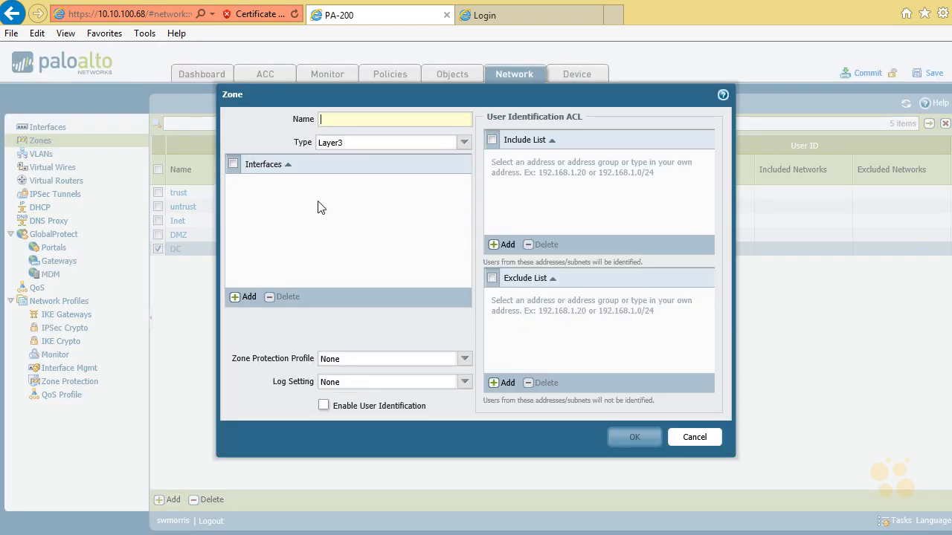
type("Users")
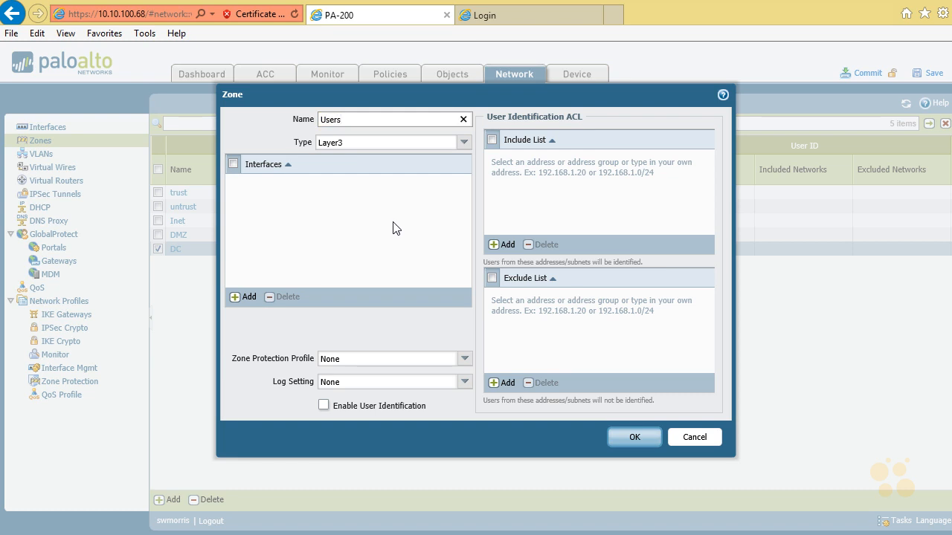
left_click(638, 439)
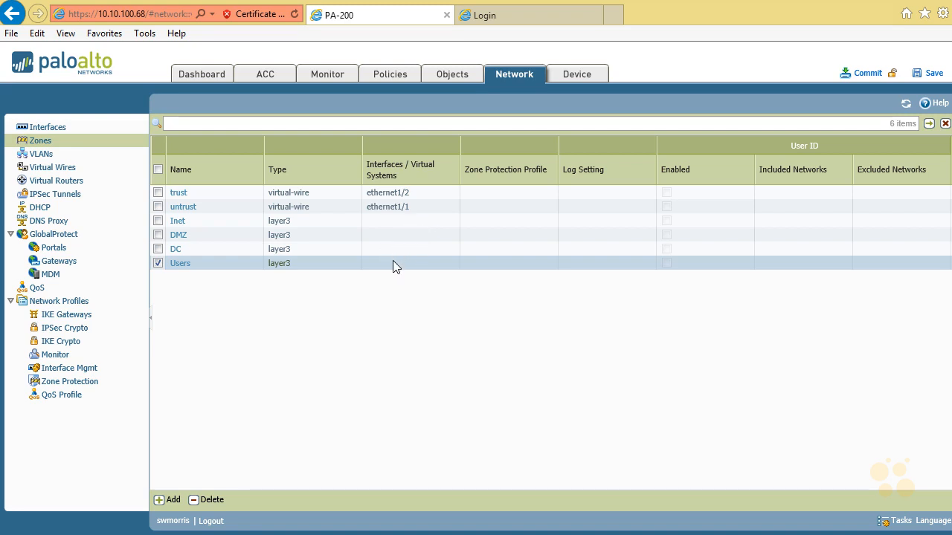
Commit the pending changes to the firewall's running configuration and close the commit report
left_click(865, 73)
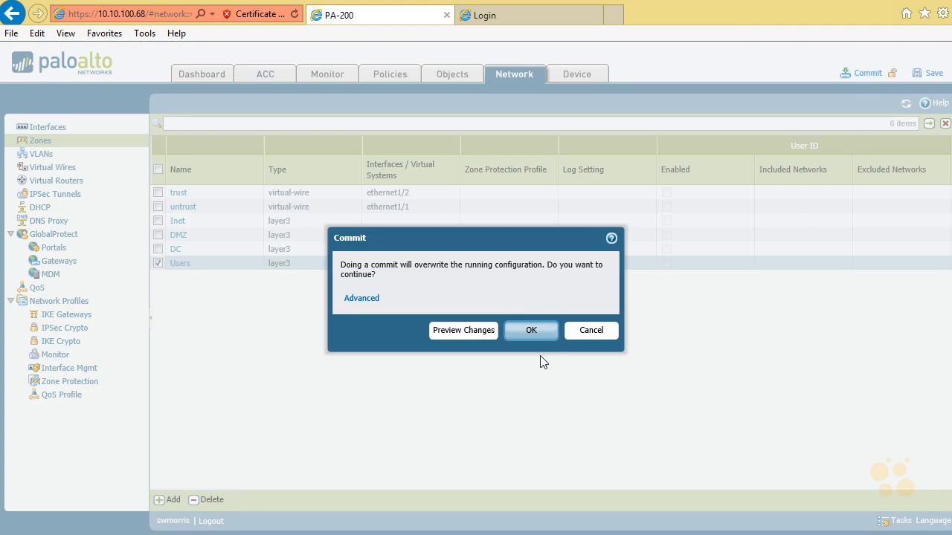
left_click(533, 333)
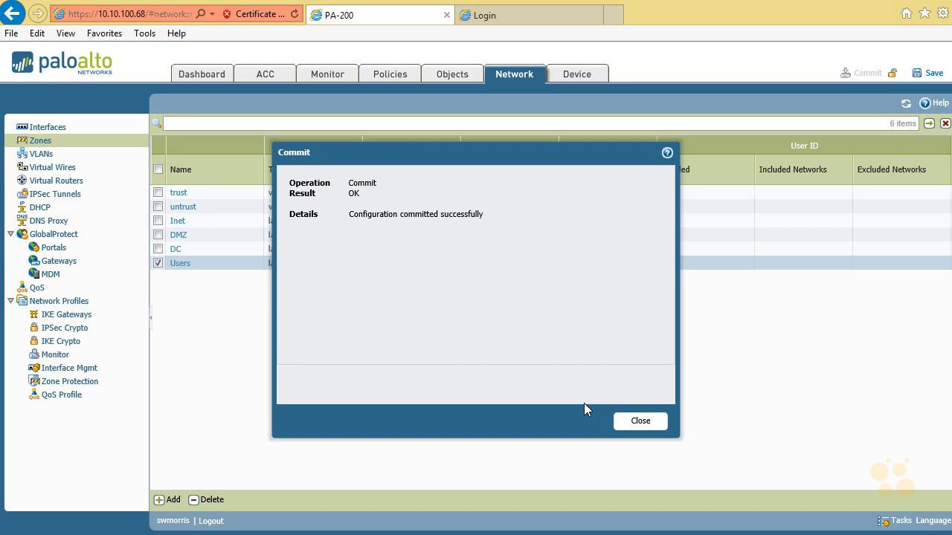
left_click(641, 422)
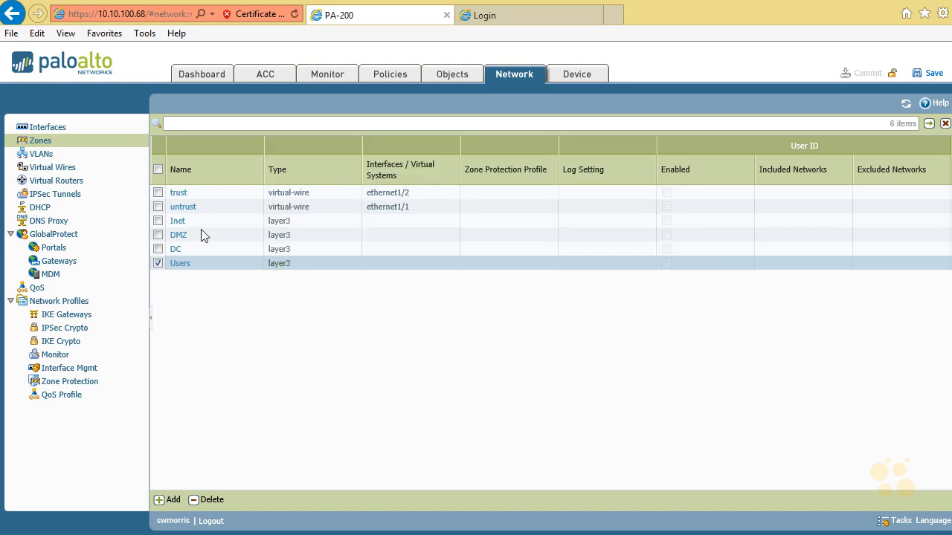
Give the Virtual Wire interface ethernet1/1 the comment "Extranet External Connection"
left_click(53, 128)
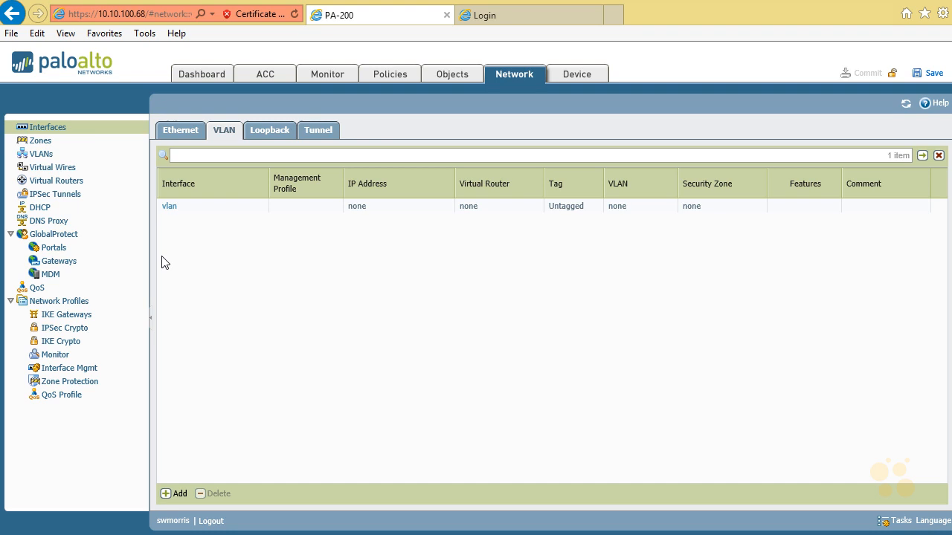
left_click(178, 131)
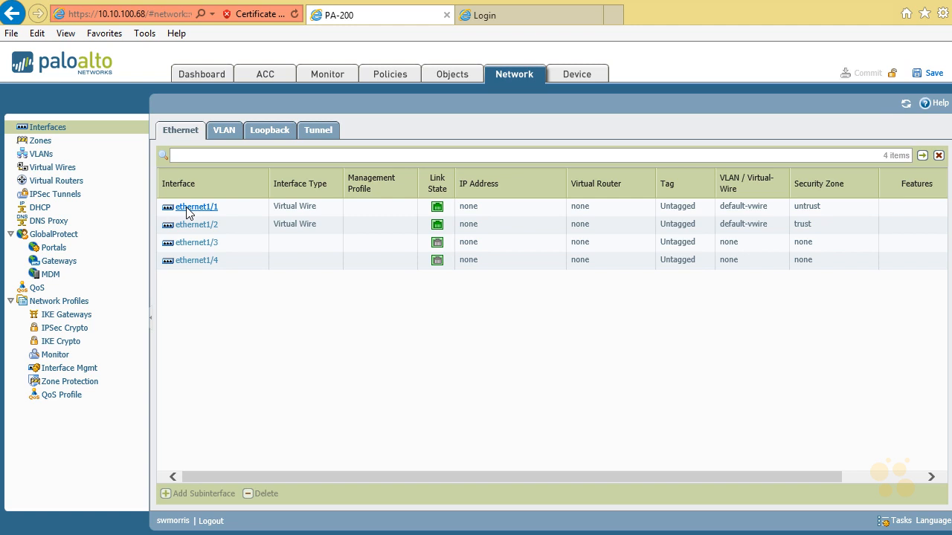
left_click(225, 131)
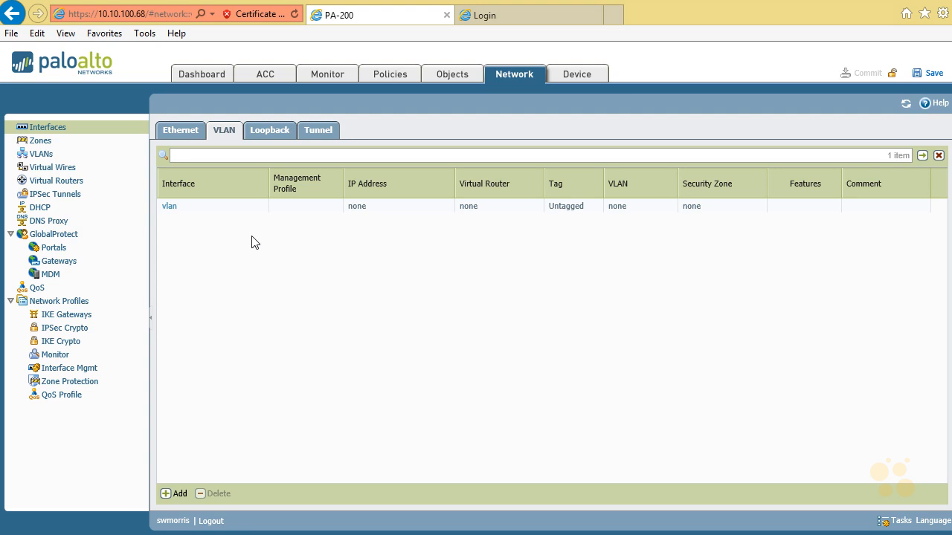
left_click(191, 133)
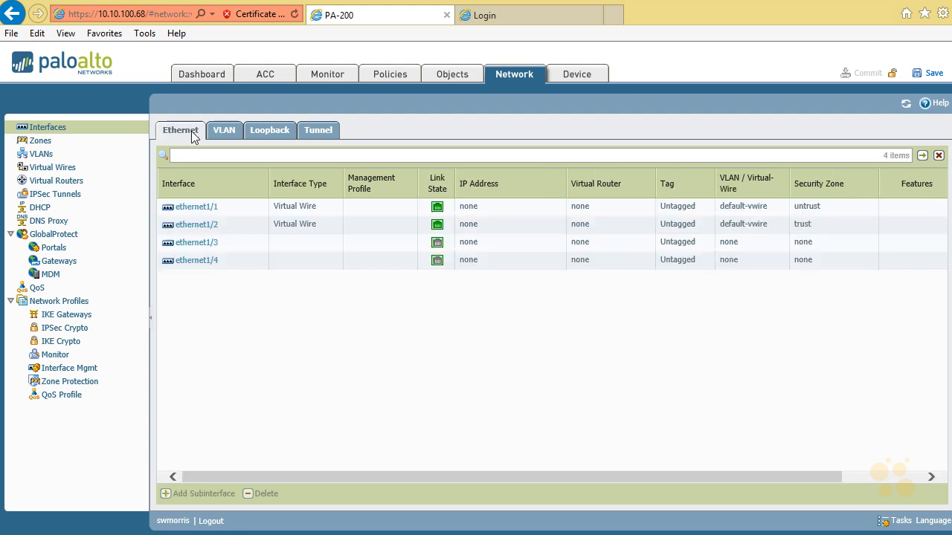
left_click(200, 213)
left_click(198, 208)
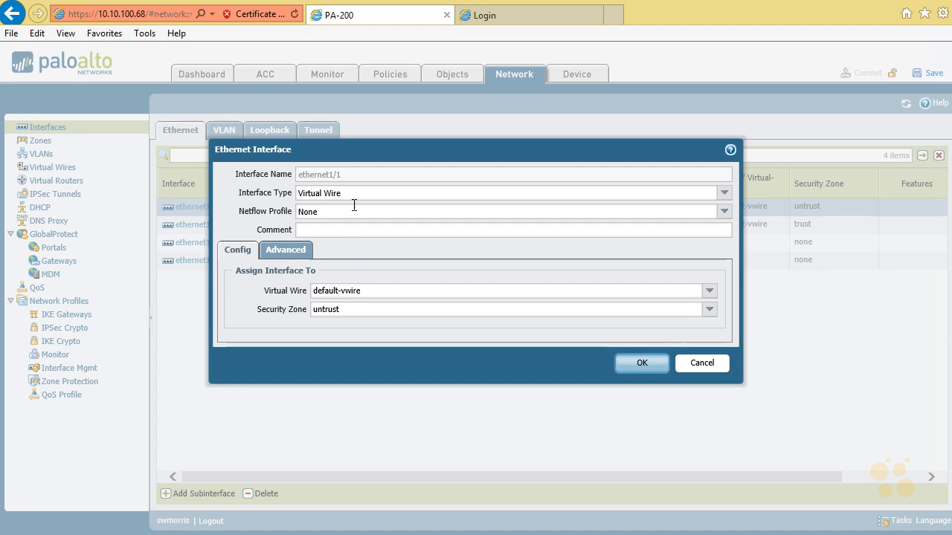
left_click(722, 195)
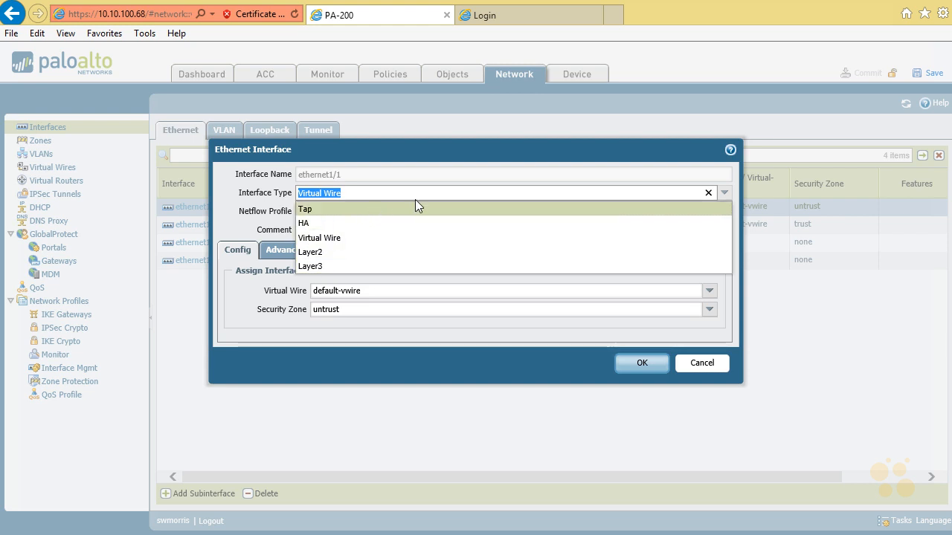
left_click(723, 194)
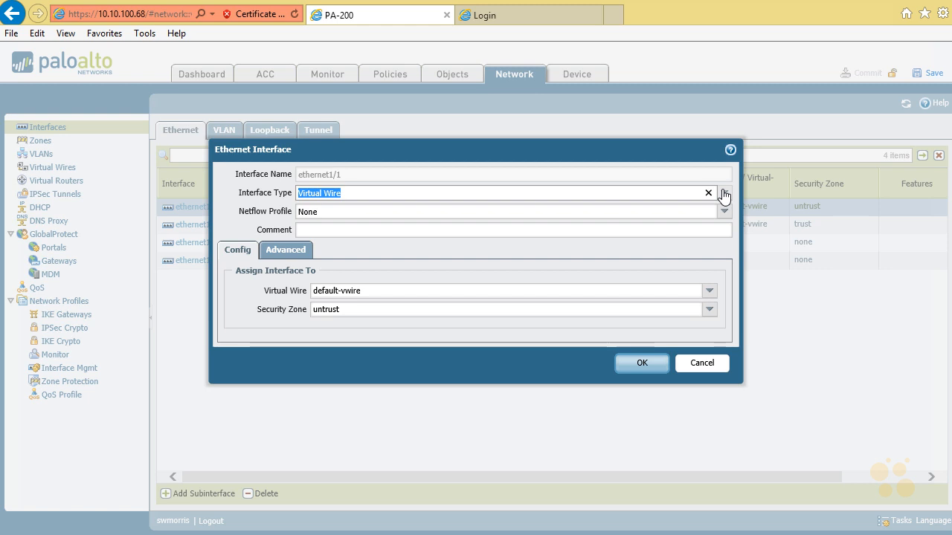
left_click(482, 229)
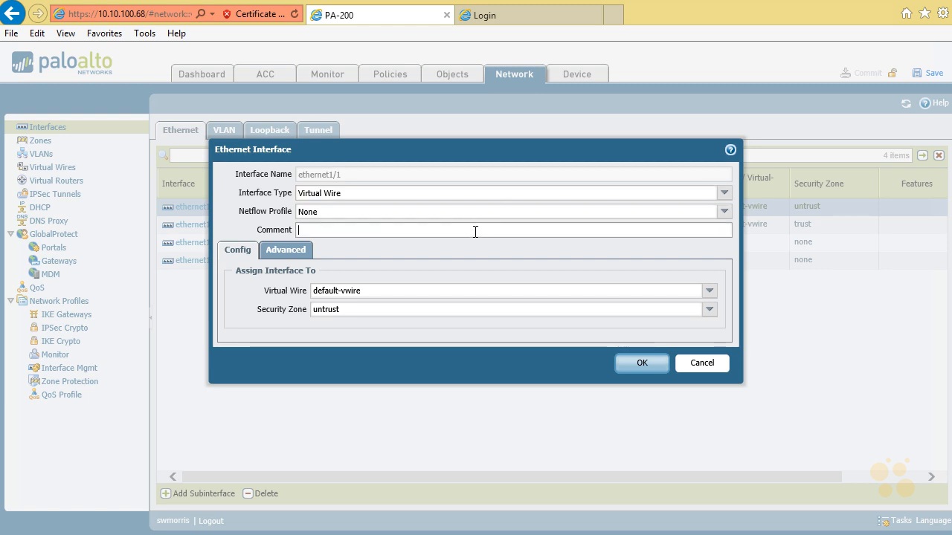
type("Extran")
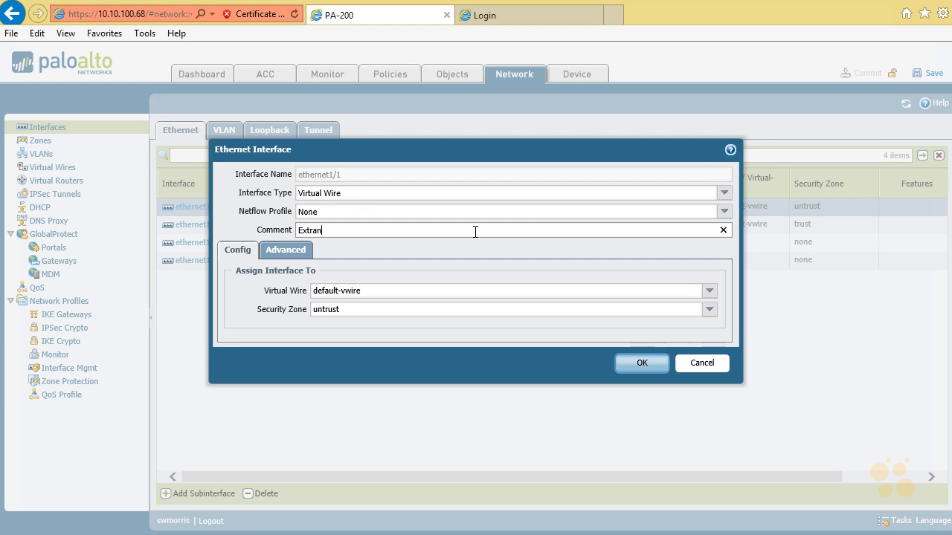
type("et External Connection")
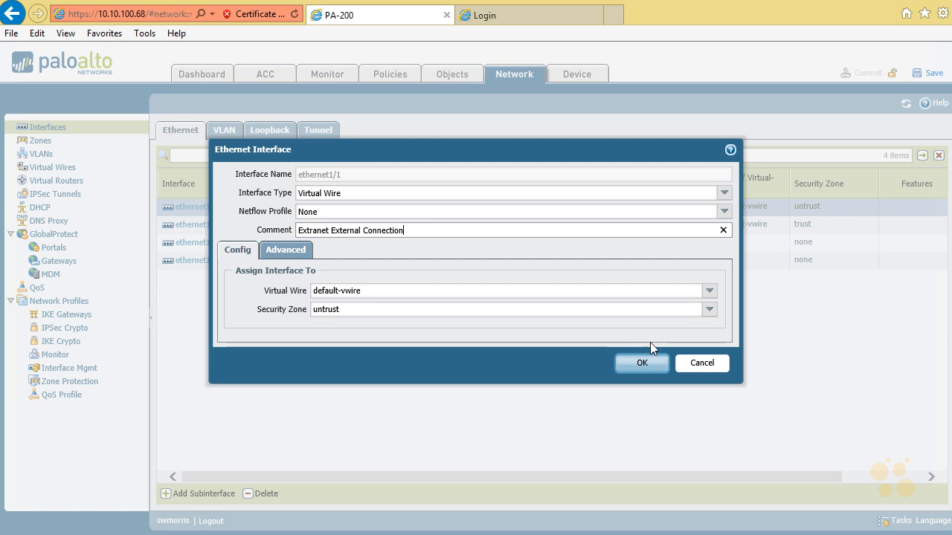
Keep ethernet1/1 assigned to the default-vwire virtual wire and save its interface settings
left_click(709, 291)
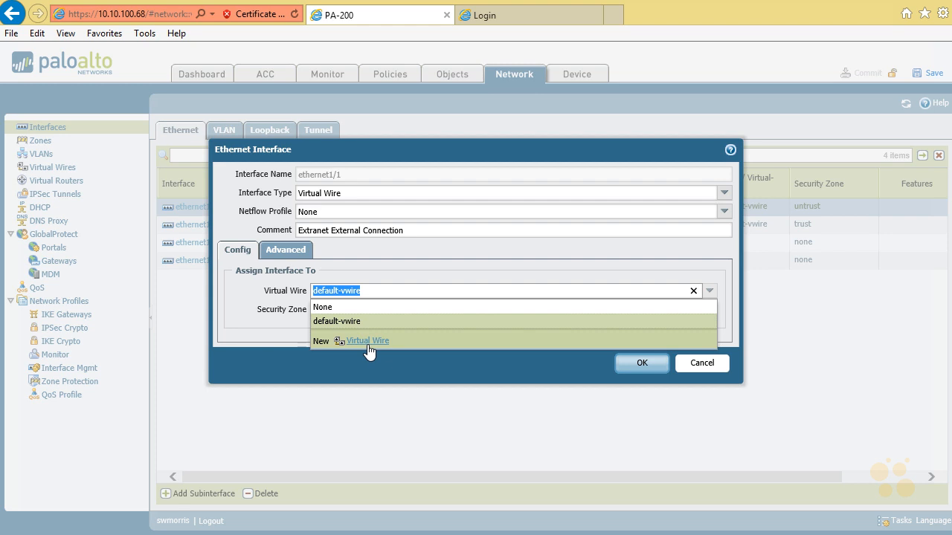
left_click(509, 320)
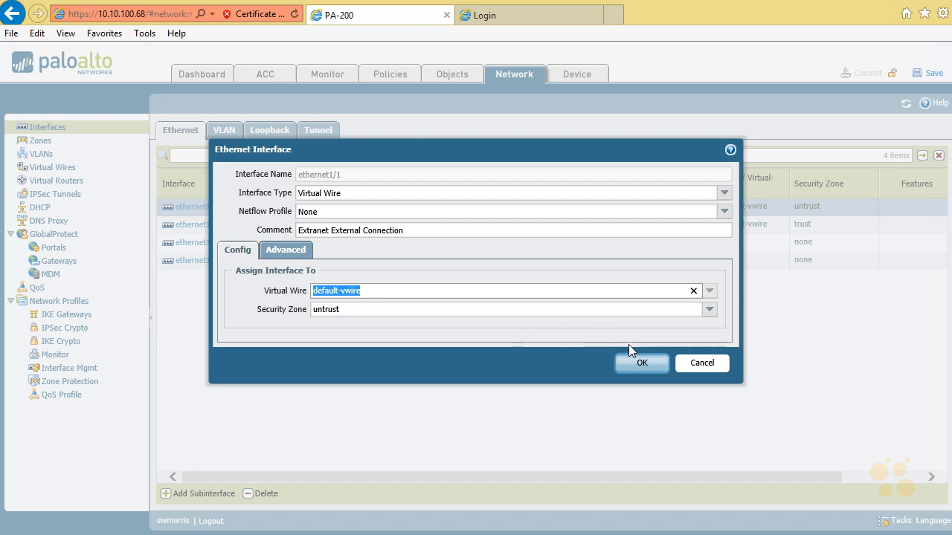
left_click(641, 363)
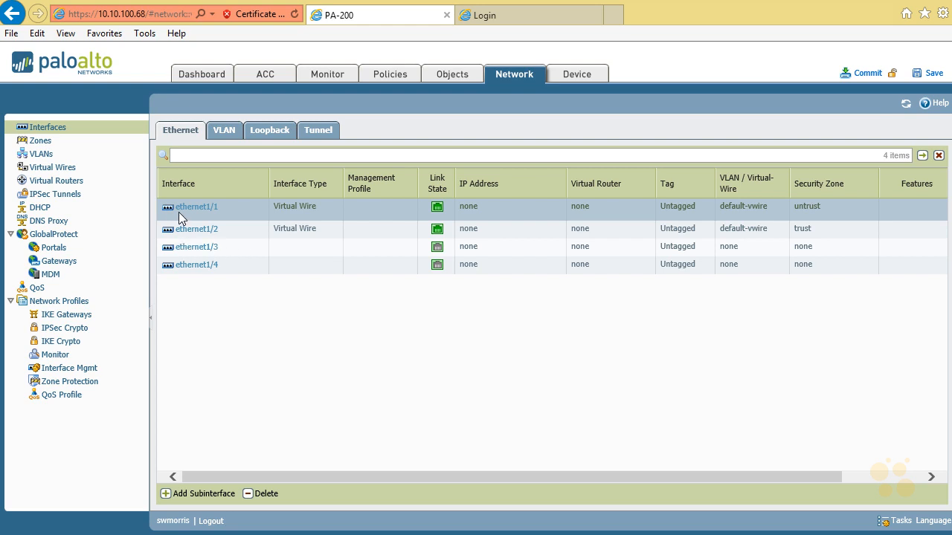
Add the comment "Extranet Internal Connection" to interface ethernet1/2 and save its settings
left_click(197, 231)
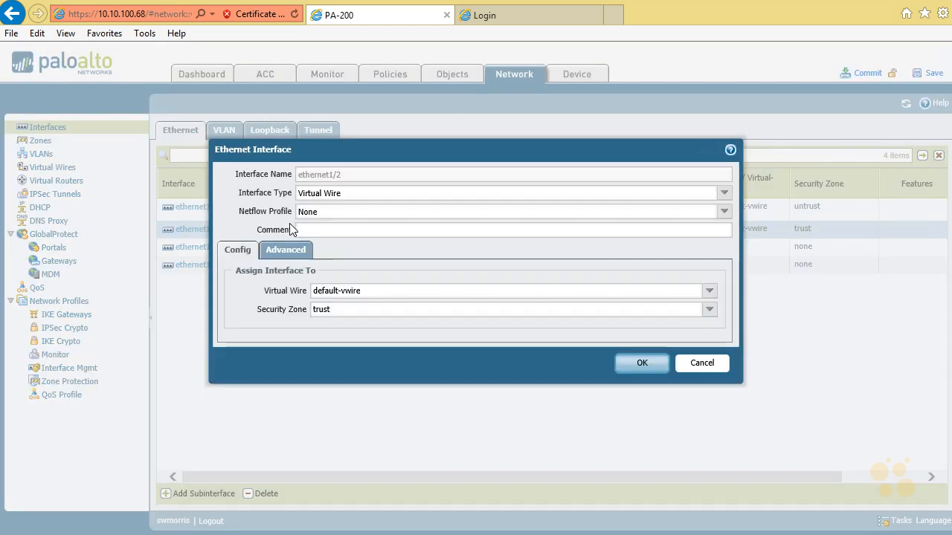
left_click(417, 229)
type("Extranet Inetr")
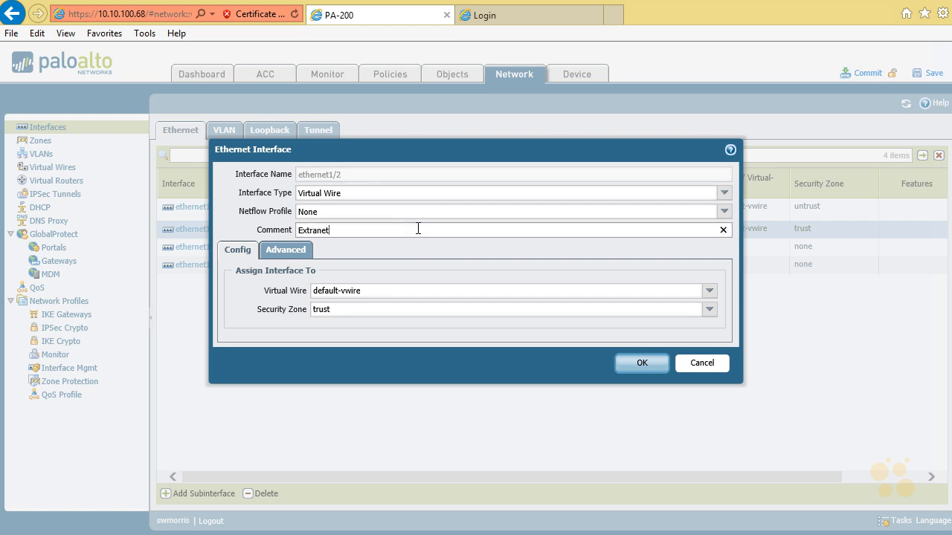
key("BackSpace")
key("BackSpace")
type("rnal Connection")
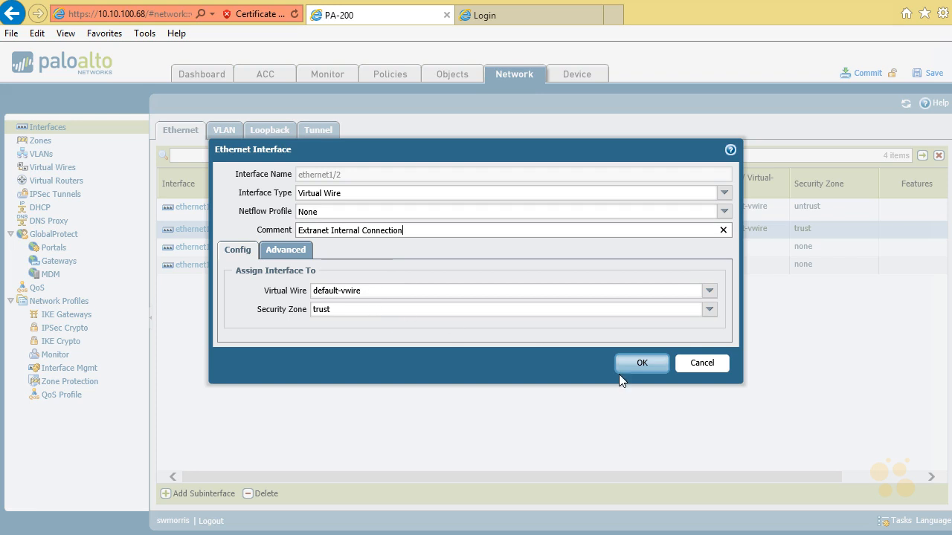
left_click(643, 364)
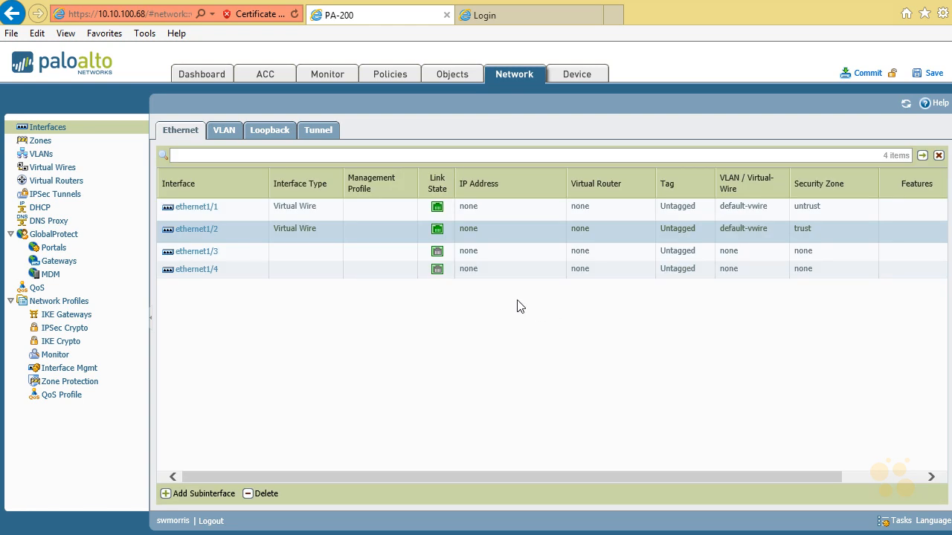
Add the comment "TAP Interface to Specific DMZ Servers" to the Tap interface ethernet1/4
left_click(205, 271)
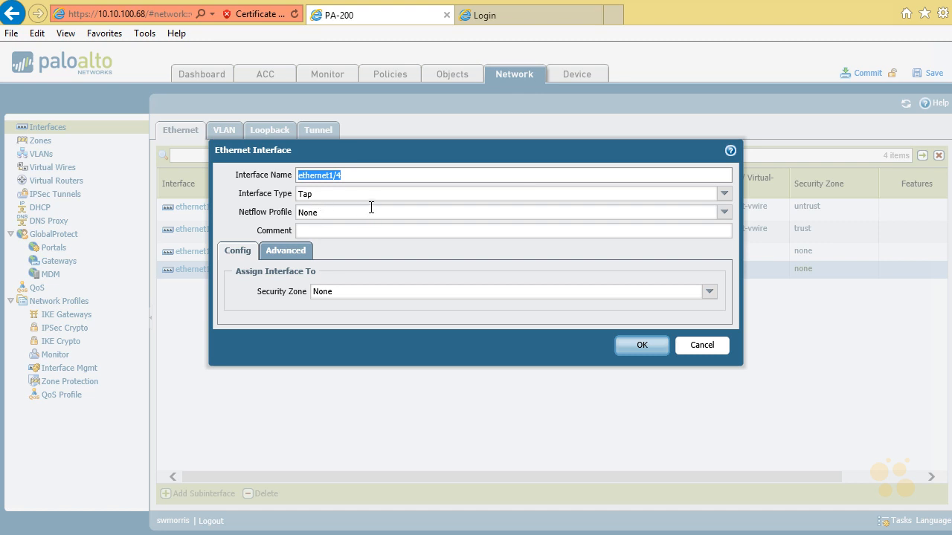
left_click(331, 232)
type("TAP Inte")
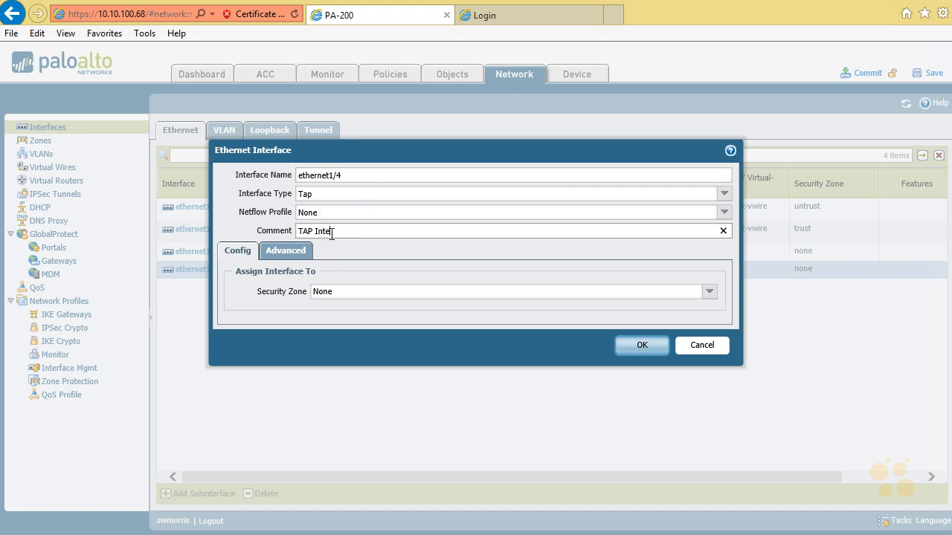
type("rface to Specific DMZ Servers")
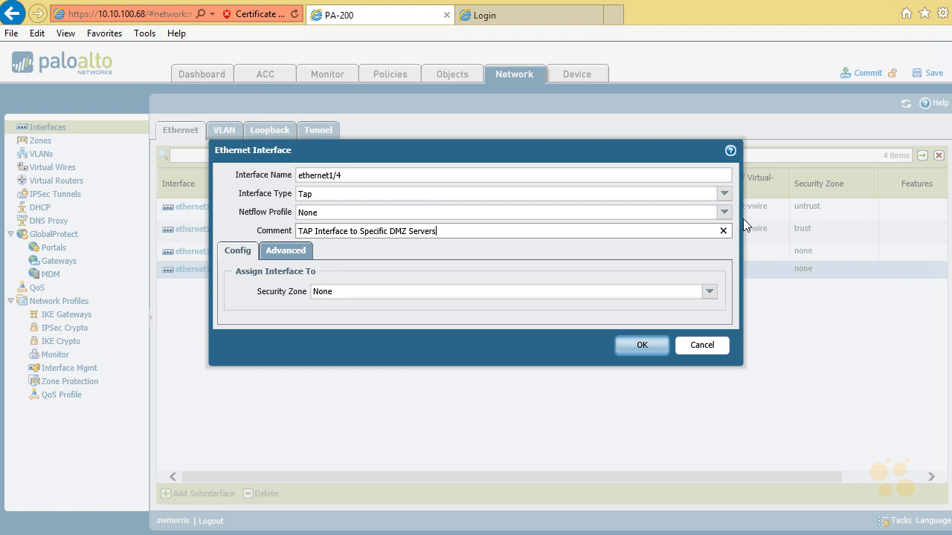
Create a Tap security zone named TAP-DMZ for ethernet1/4 and save the interface settings
left_click(711, 292)
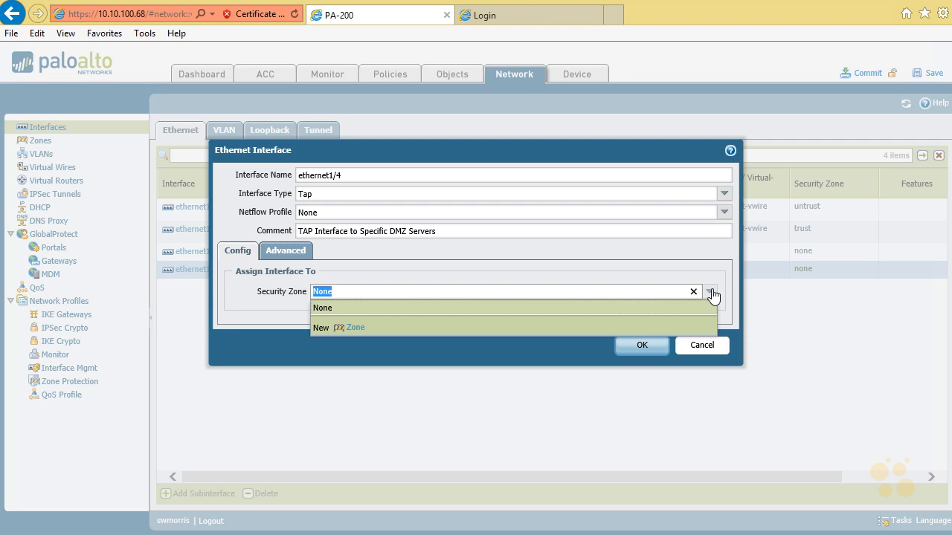
left_click(356, 328)
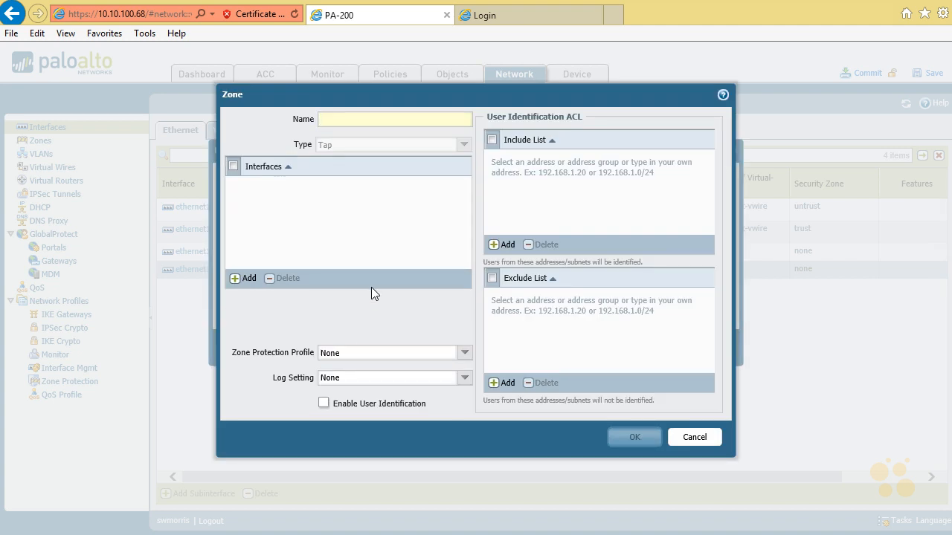
type("TAP-DMZ")
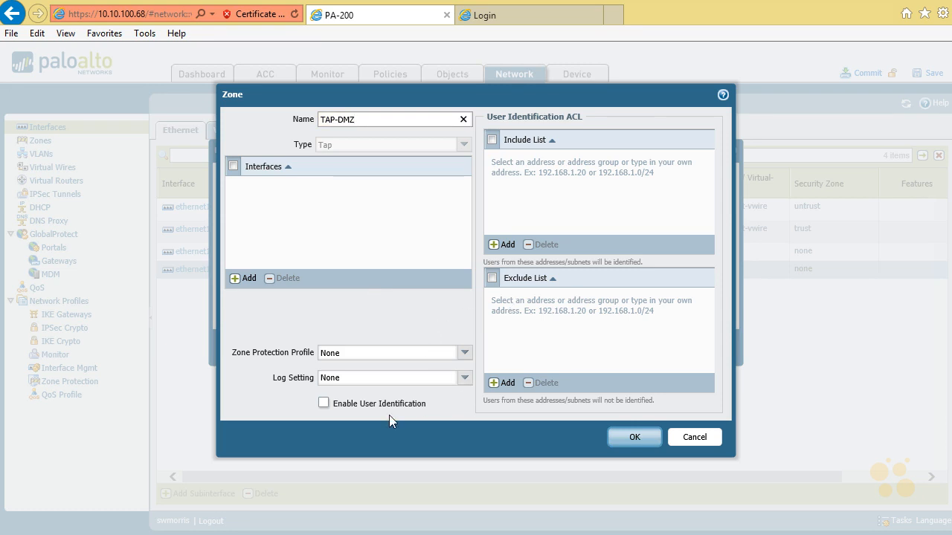
left_click(635, 440)
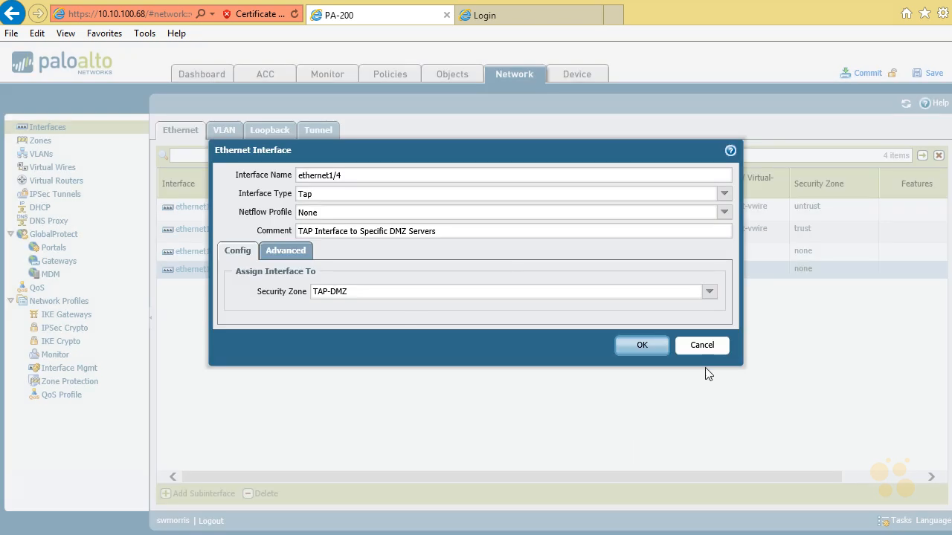
left_click(639, 346)
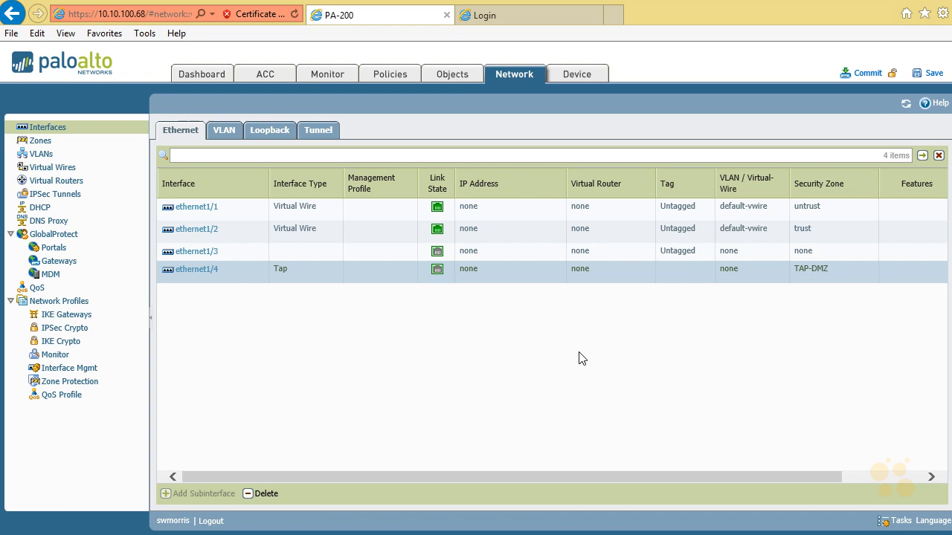
Give ethernet1/3 the comment "Default L3 Interface" and set its interface type to Layer3
left_click(189, 253)
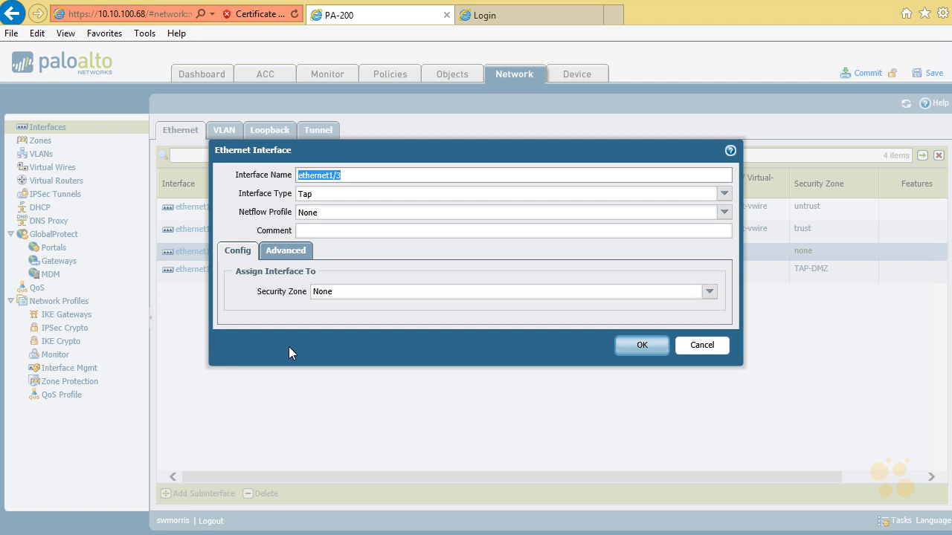
left_click(373, 230)
type("Default L3 Interface")
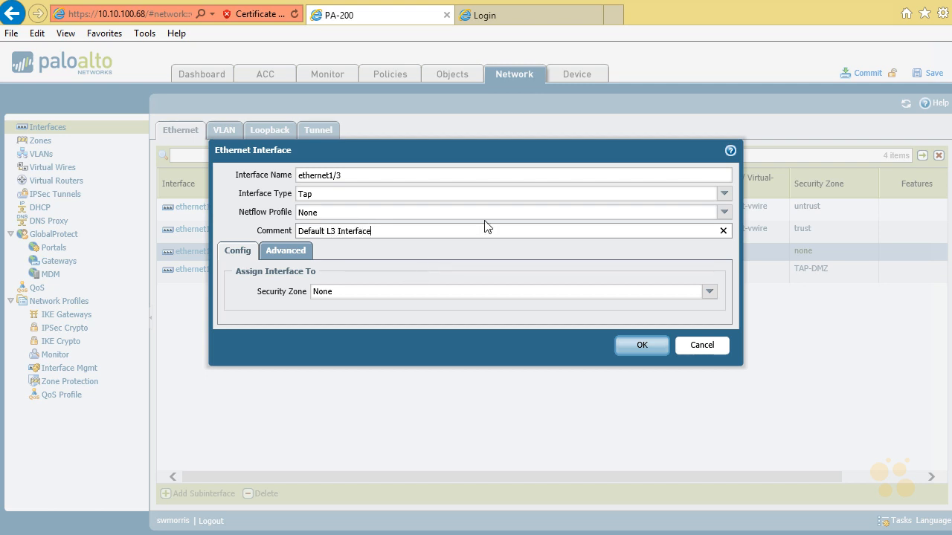
left_click(724, 194)
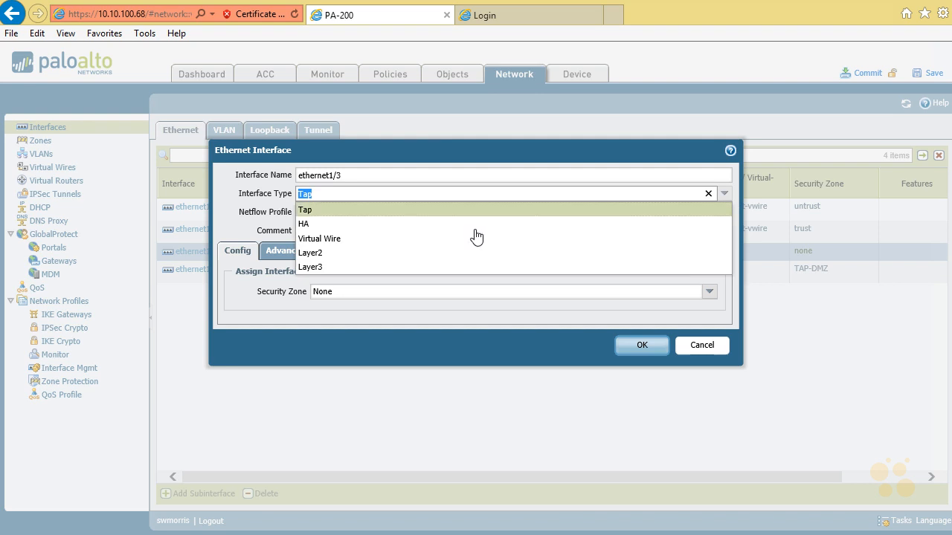
left_click(429, 268)
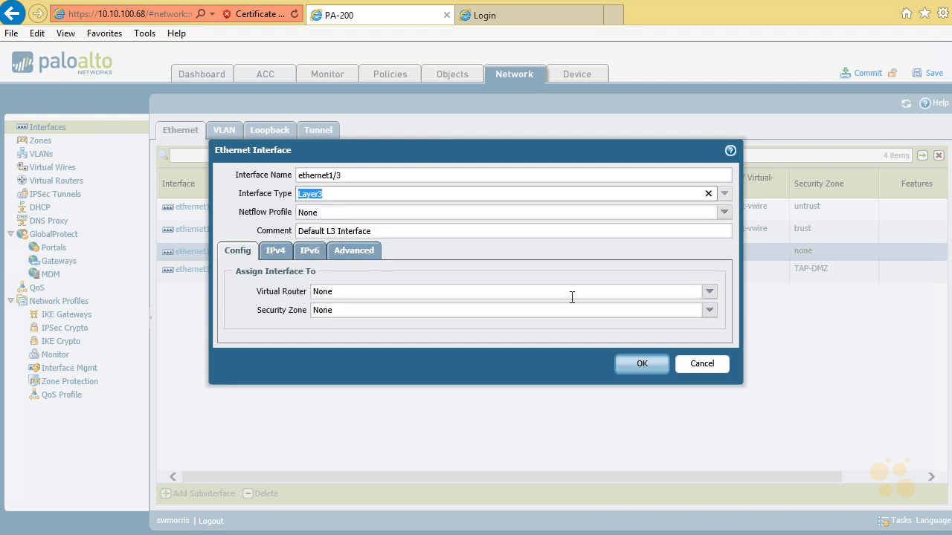
Assign ethernet1/3 to the default virtual router and to a new Layer3 security zone named Unused-Mgmt
left_click(710, 297)
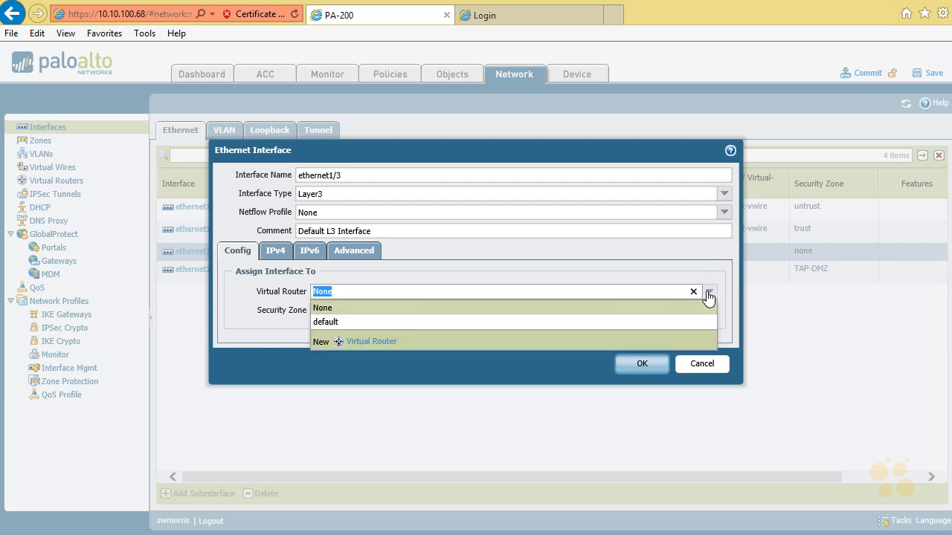
left_click(479, 322)
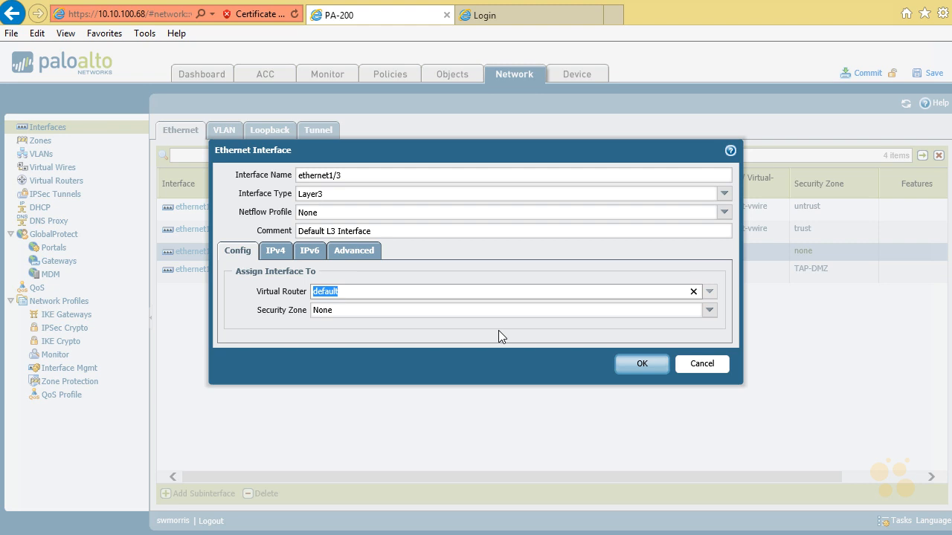
left_click(710, 314)
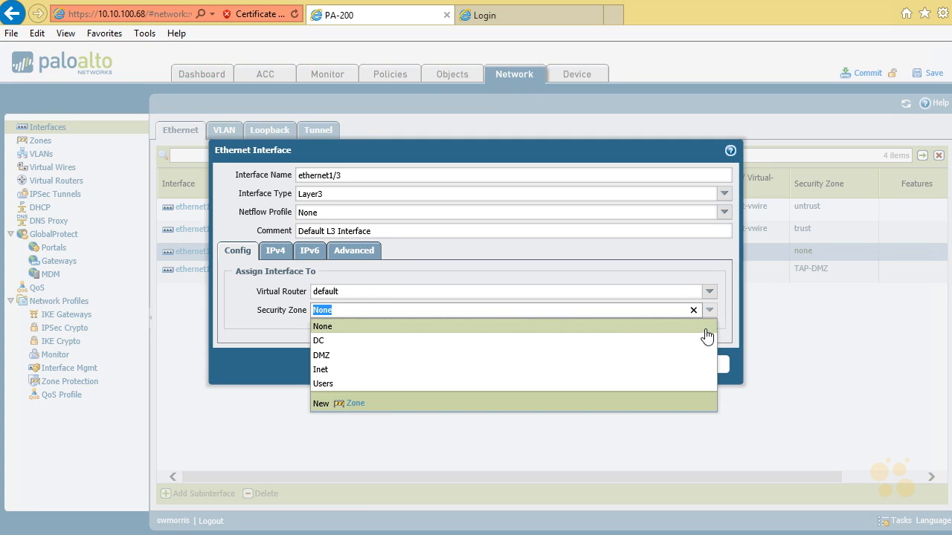
left_click(356, 406)
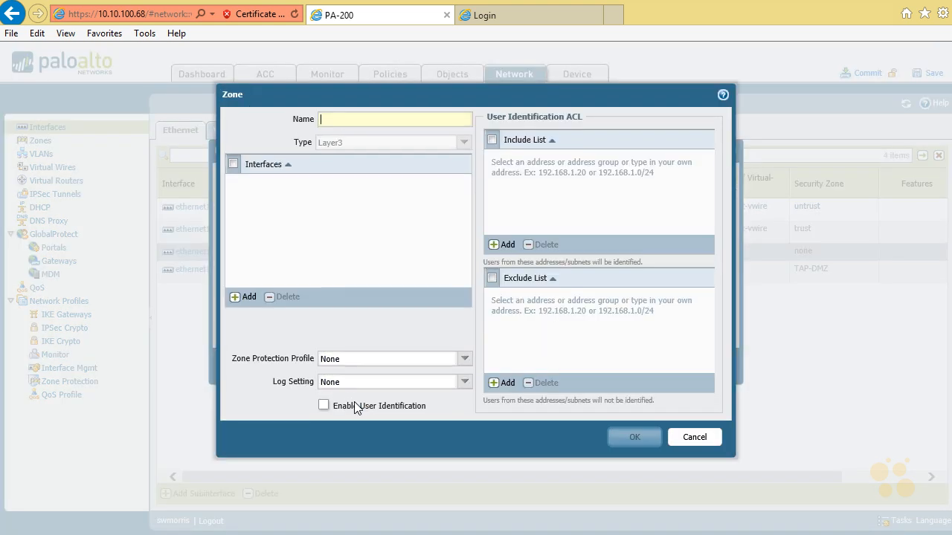
type("Un")
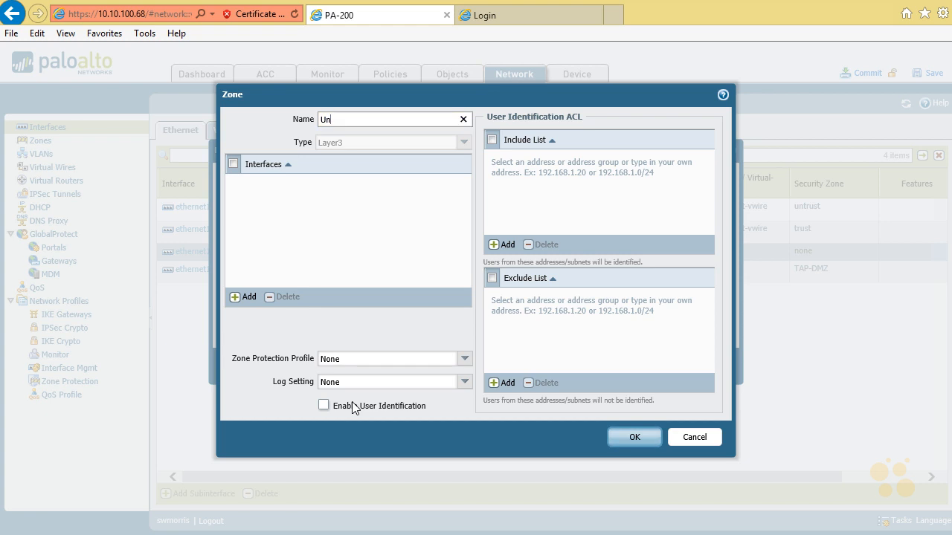
type("used-Mgmt")
left_click(638, 438)
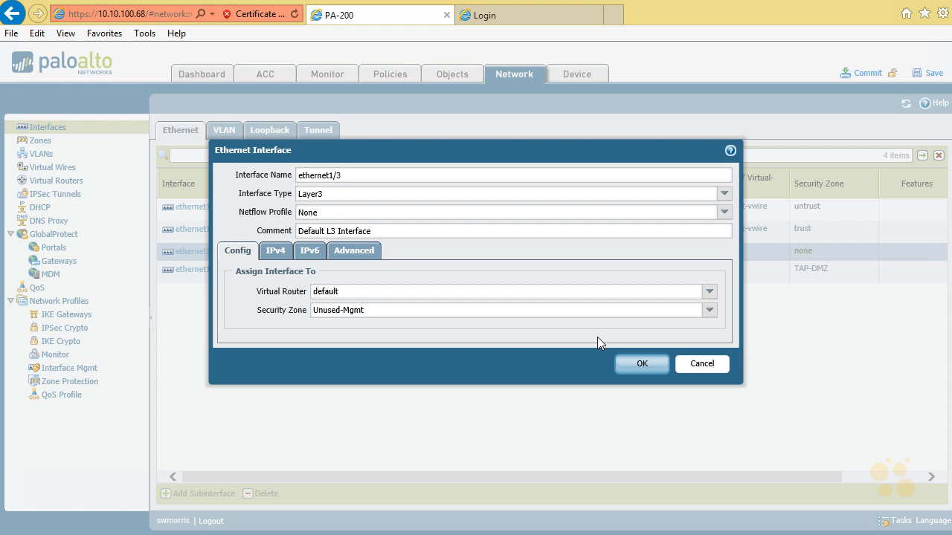
Save ethernet1/3 and add a Layer3 subinterface to it numbered 221, with tag 221 and the comment "Users1 Subnet"
left_click(644, 367)
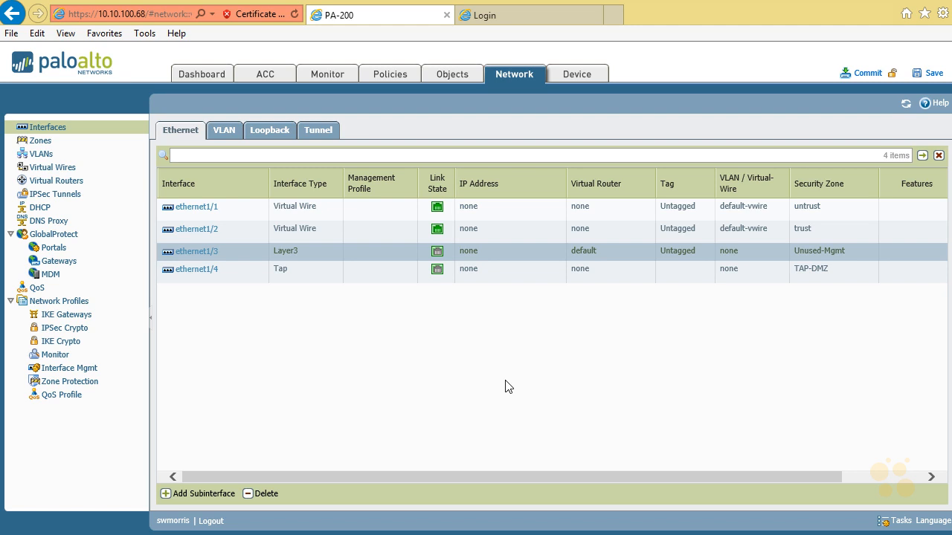
left_click(184, 496)
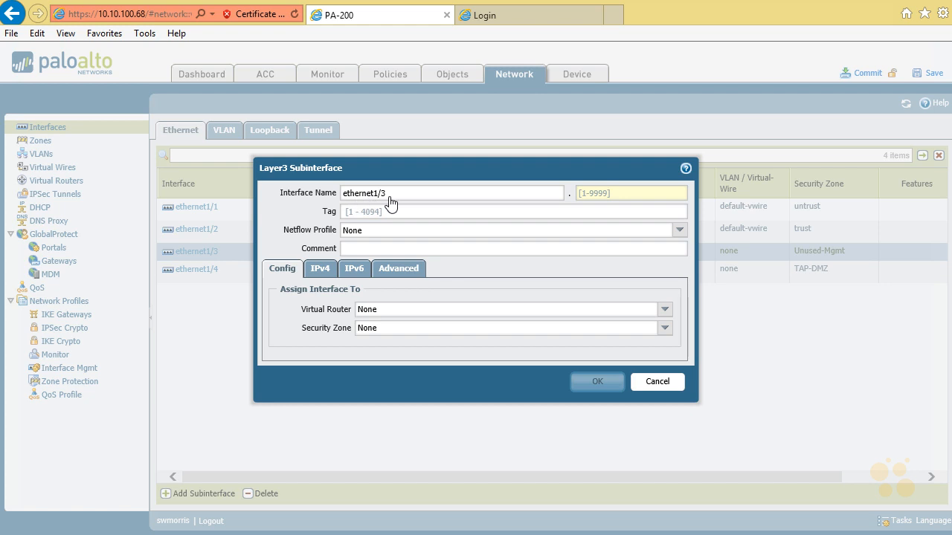
left_click(597, 193)
type("221")
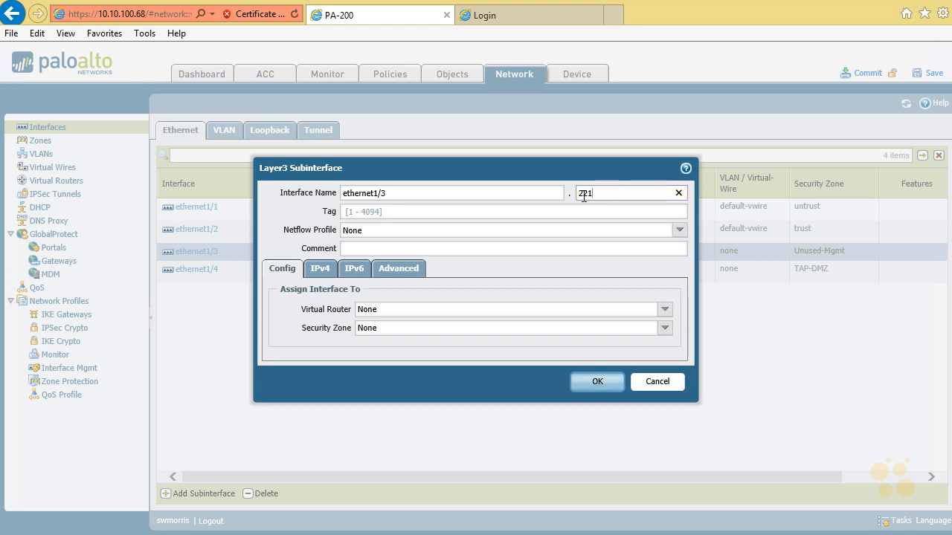
left_click(534, 210)
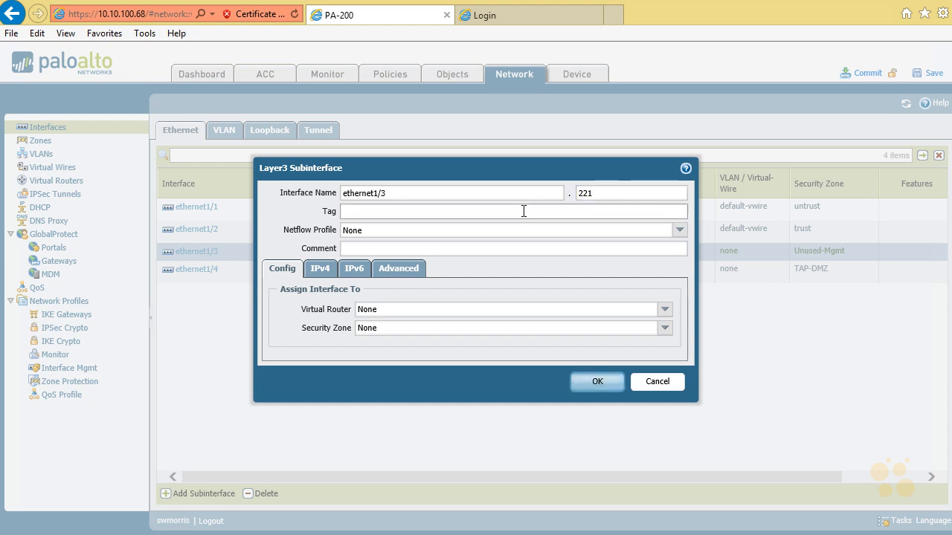
type("221")
left_click(416, 252)
type("User")
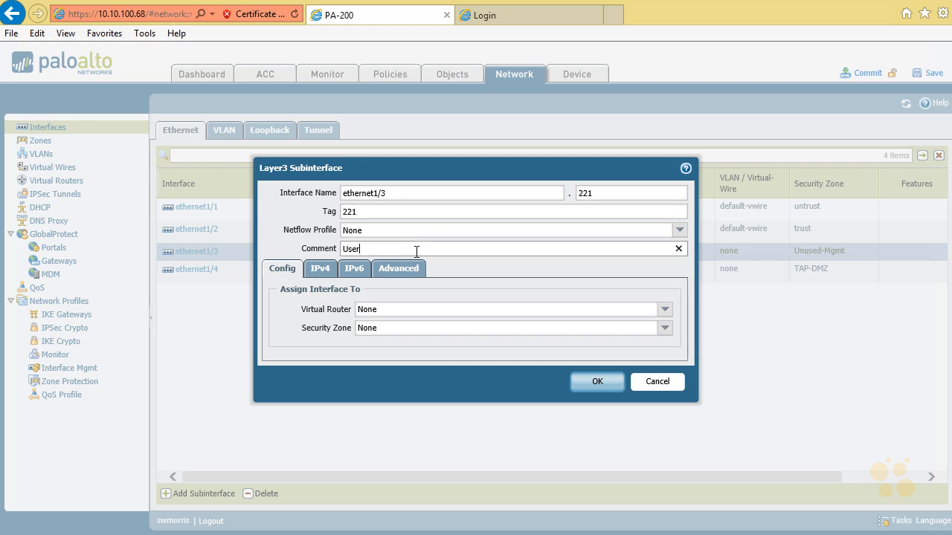
type("s1 Subnet")
Assign subinterface ethernet1/3.221 to the default virtual router and the Users security zone
left_click(425, 311)
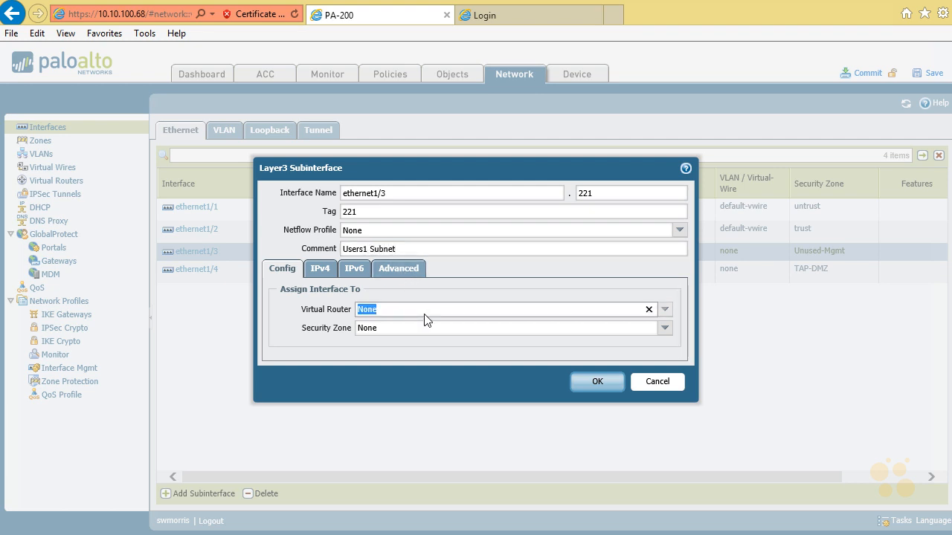
left_click(665, 309)
left_click(541, 339)
left_click(665, 328)
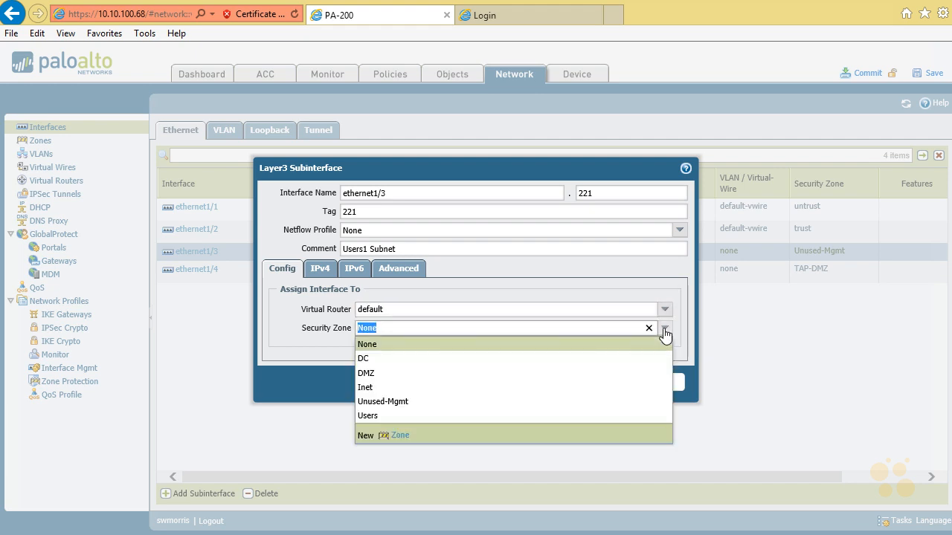
left_click(450, 417)
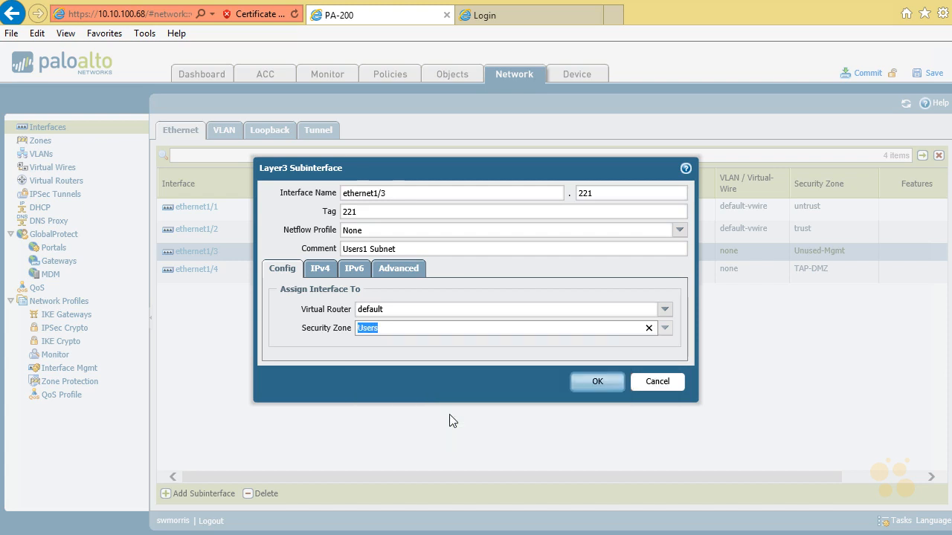
Add the static IPv4 address 192.168.221.1/24 to subinterface ethernet1/3.221
left_click(318, 272)
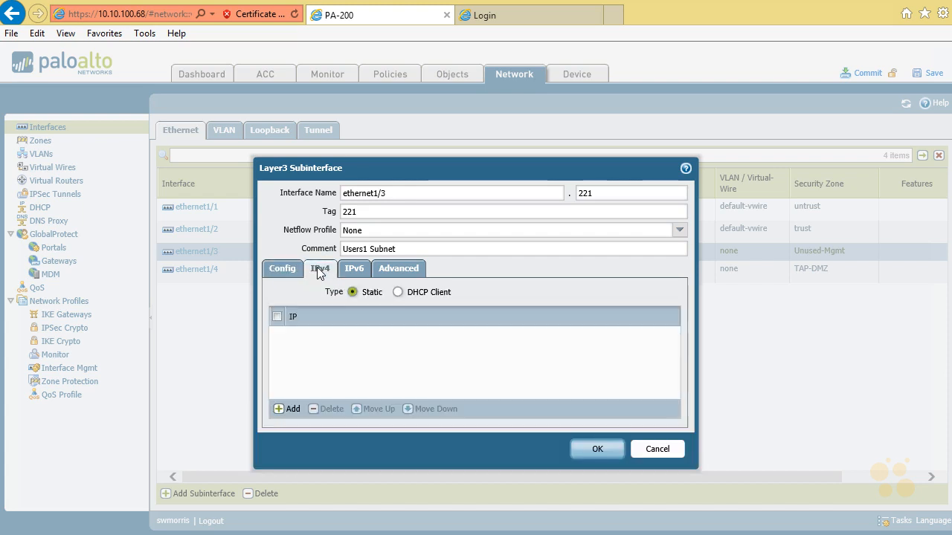
left_click(286, 409)
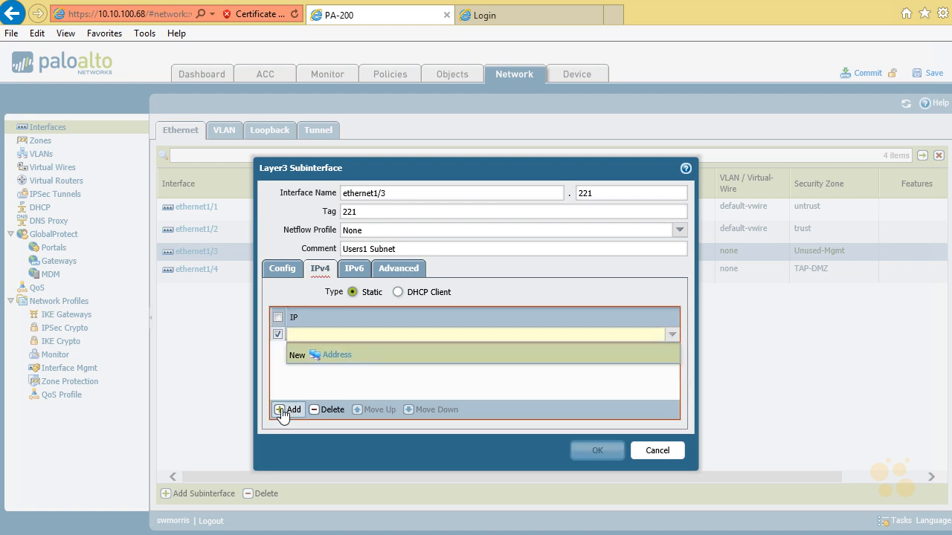
type("192")
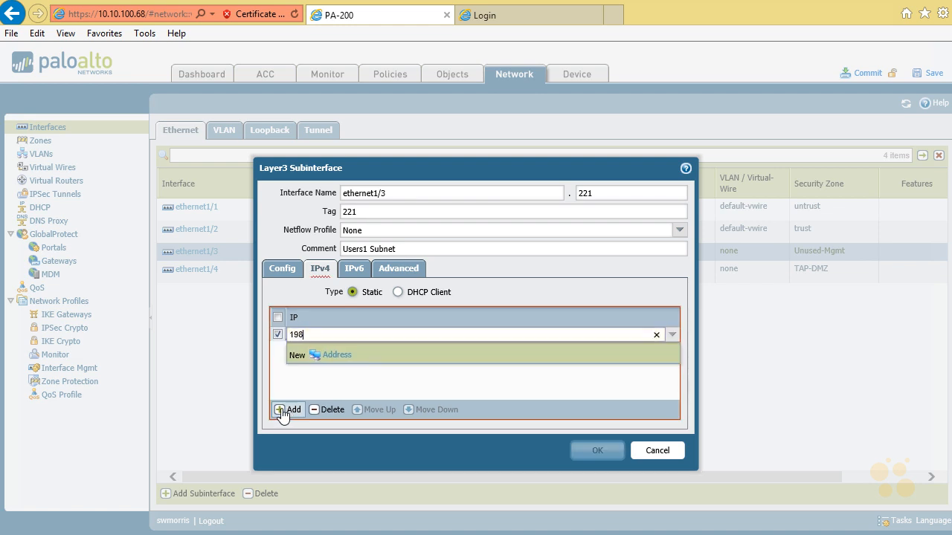
type(".168.221.1/24")
Create the address object Users1, described as "Users1 Subnet" with IP netmask 192.168.221.1/24, for this IP entry and save the subinterface
left_click(338, 355)
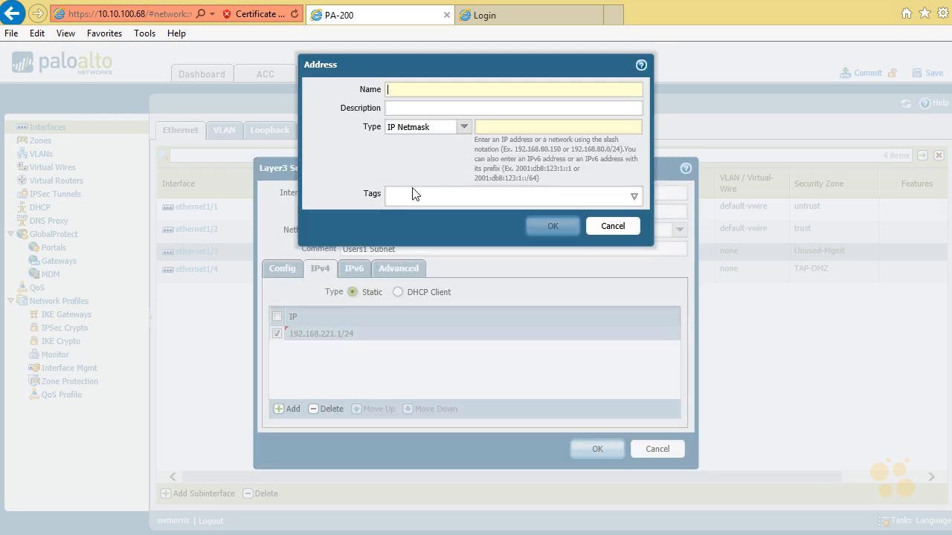
type("Users1")
key("Tab")
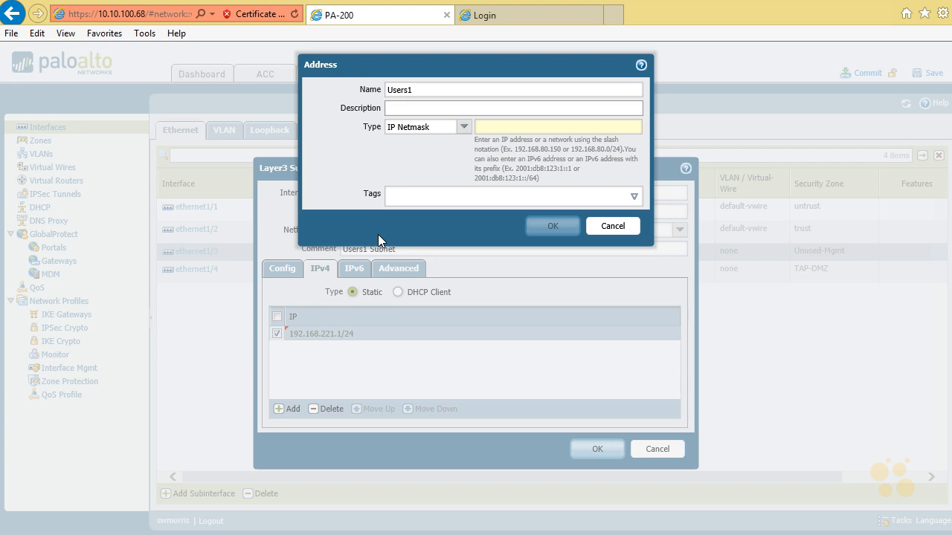
type("Users1 Subnet")
left_click(500, 126)
type("192.168.")
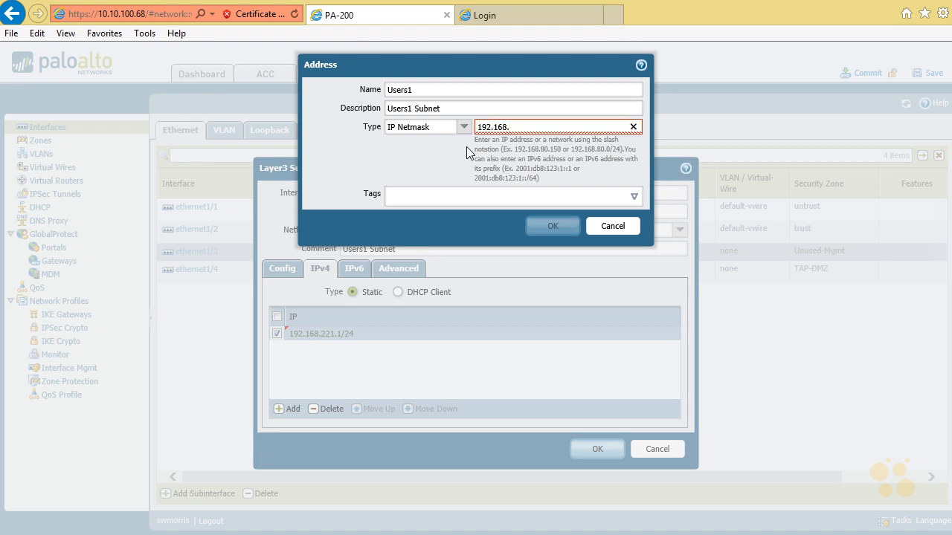
type("221.1/24")
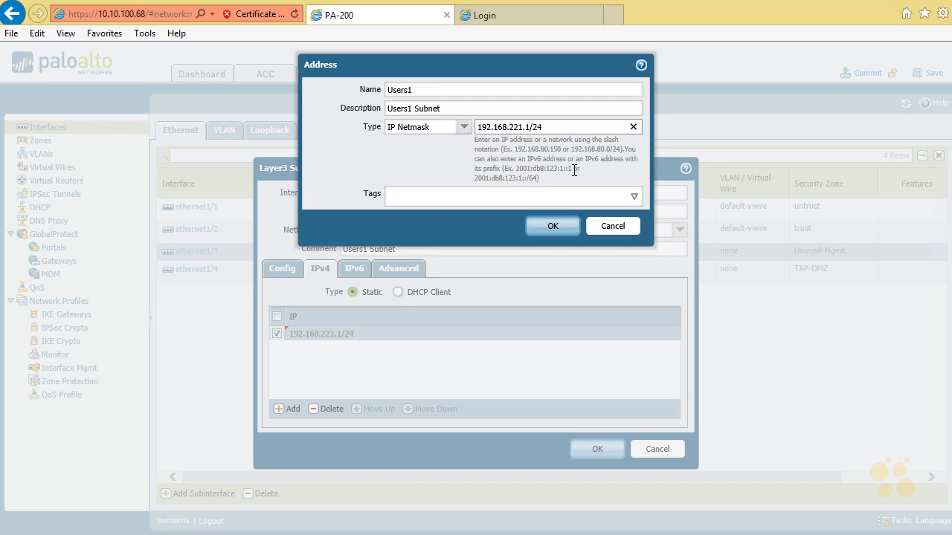
left_click(464, 129)
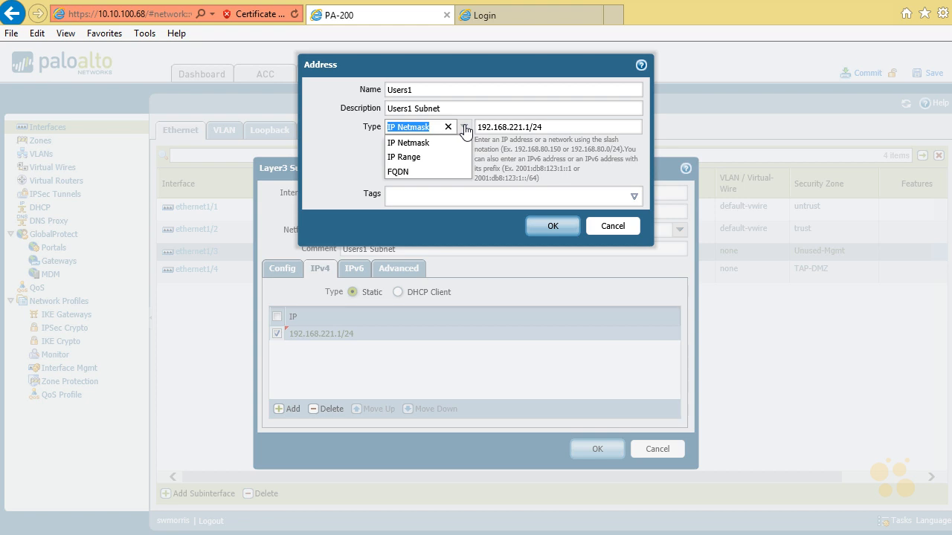
left_click(464, 130)
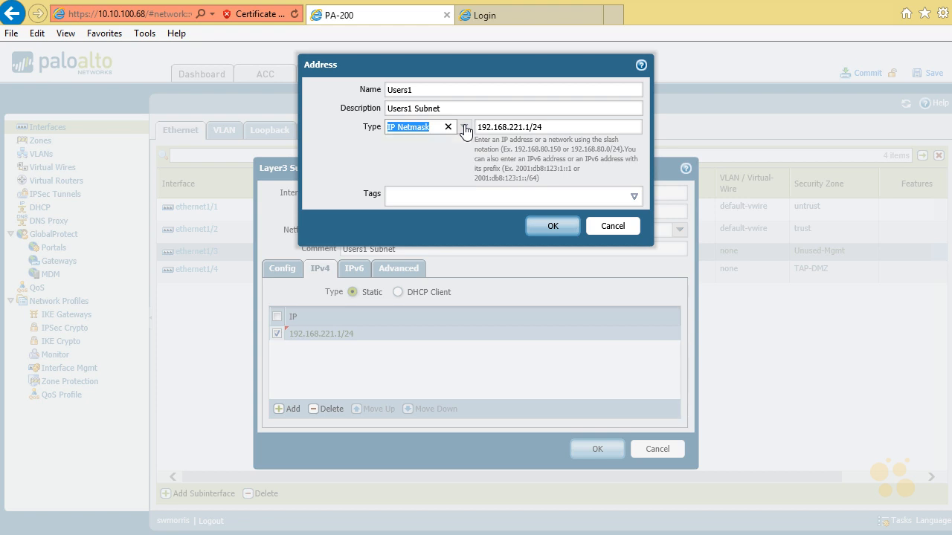
left_click(556, 225)
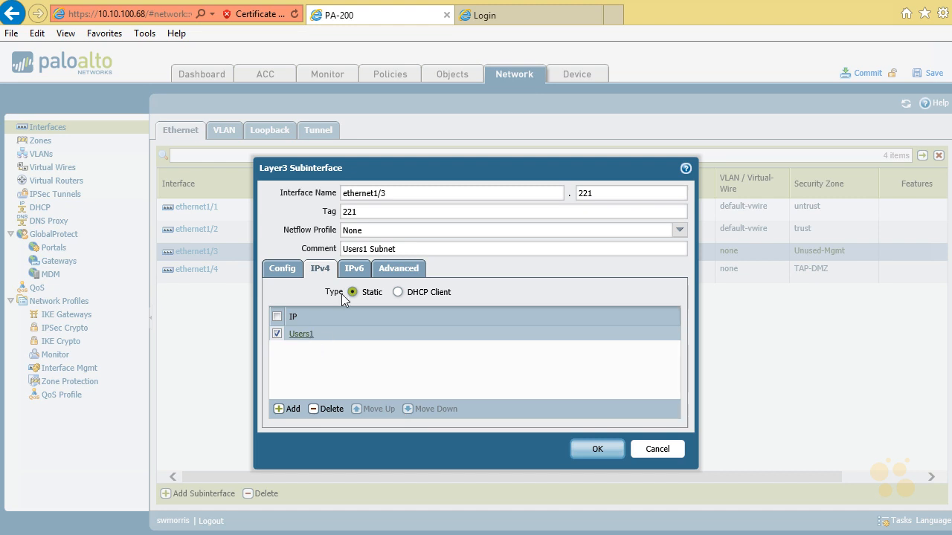
left_click(593, 450)
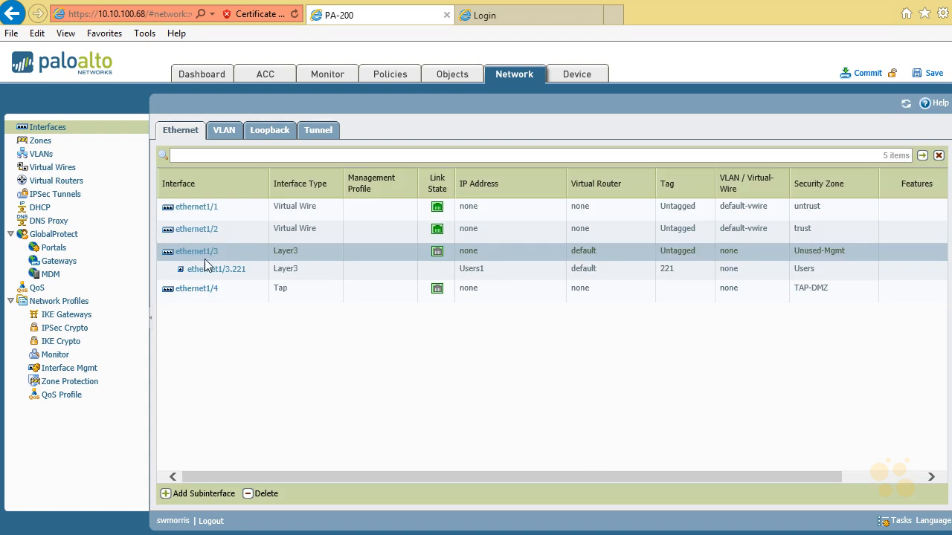
Add a second Layer3 subinterface to ethernet1/3 numbered 222, with tag 222 and the comment "Users2"
left_click(204, 493)
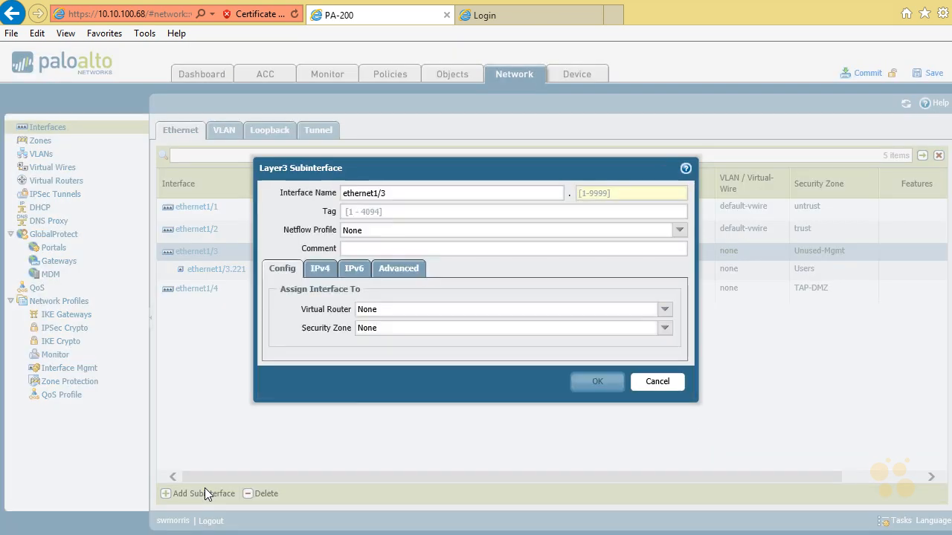
left_click(618, 193)
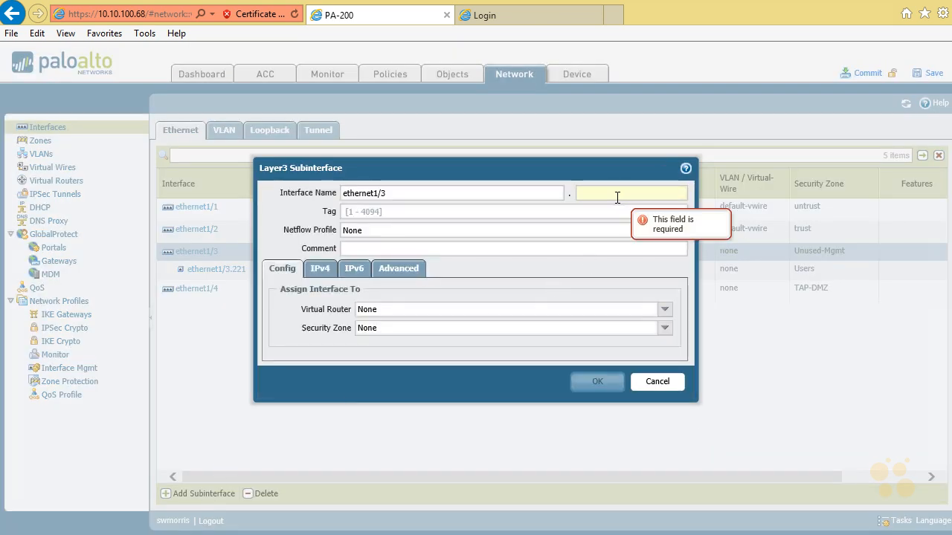
type("222")
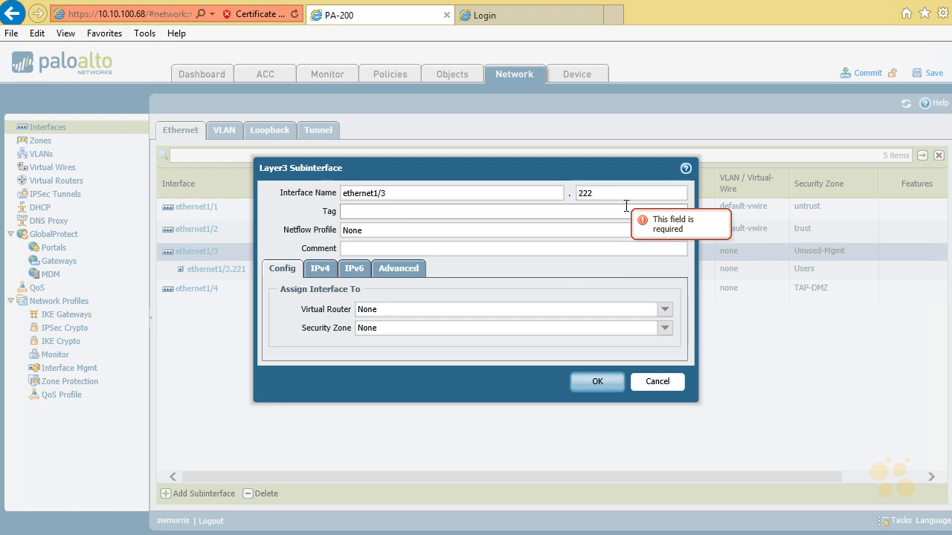
left_click(626, 208)
type("2")
key("Tab")
key("Tab")
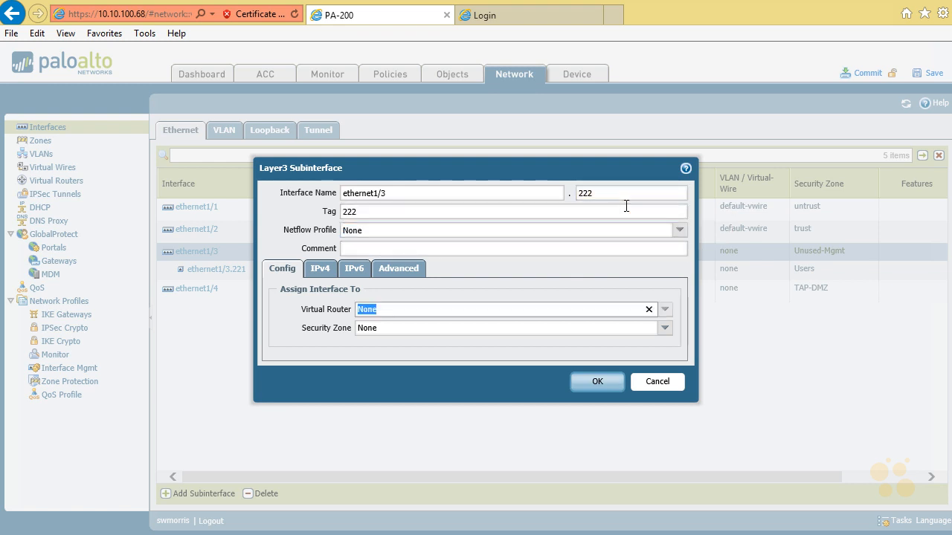
key("shift+Tab")
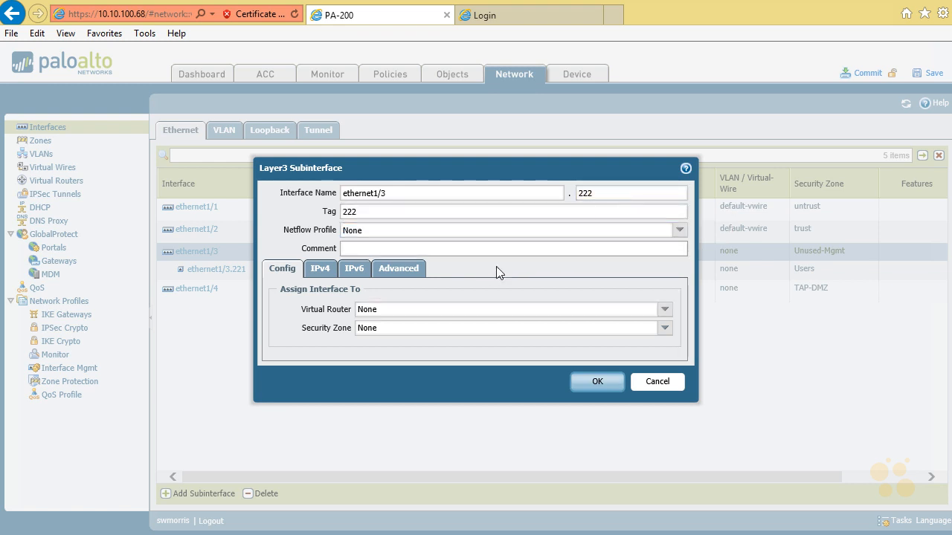
type("Users2")
Assign subinterface ethernet1/3.222 to the default virtual router and the Users security zone
left_click(664, 309)
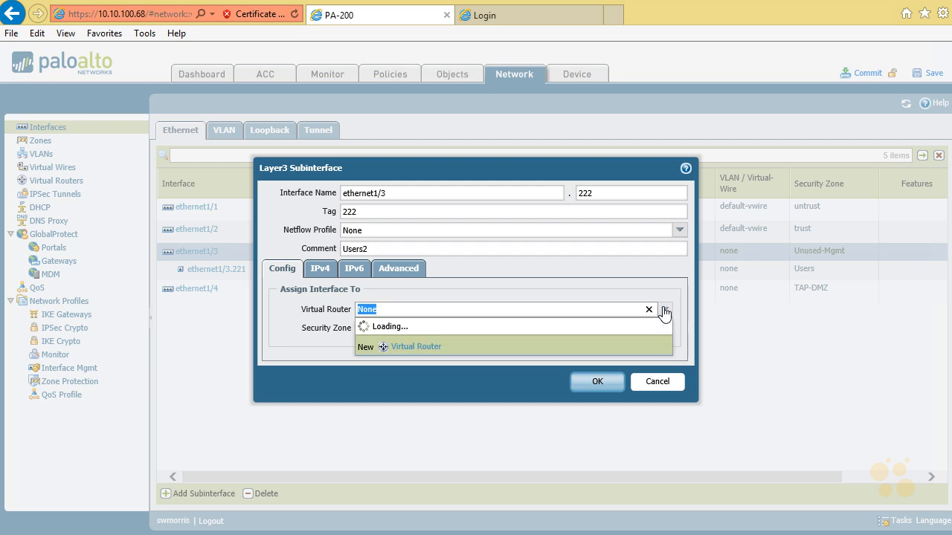
left_click(596, 340)
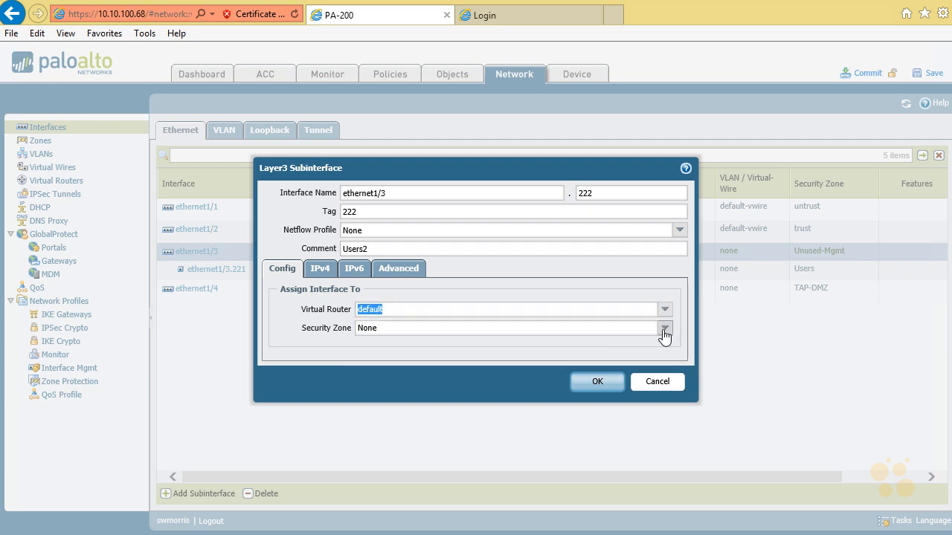
left_click(665, 329)
left_click(487, 416)
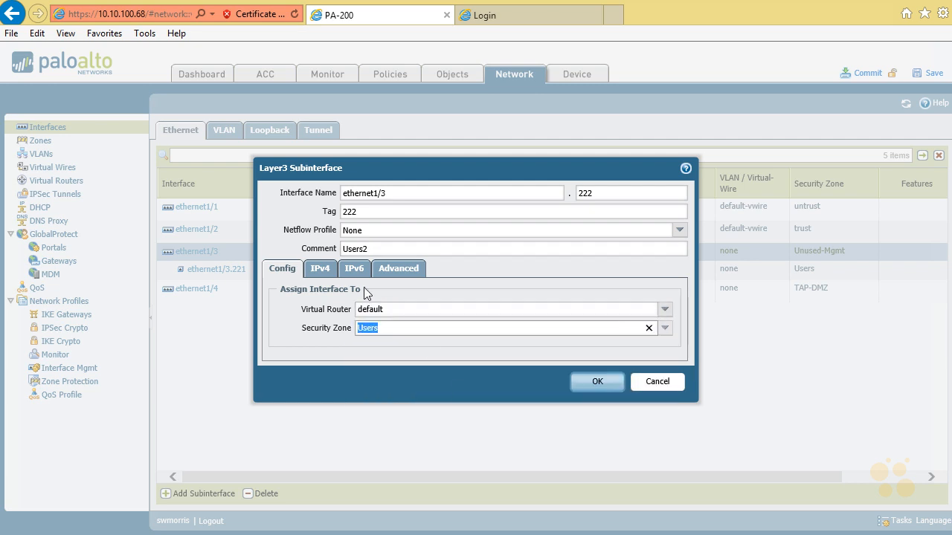
Add a static IPv4 entry to ethernet1/3.222 using a new address object named Users2 with the description "Users2 Subnet"
left_click(316, 270)
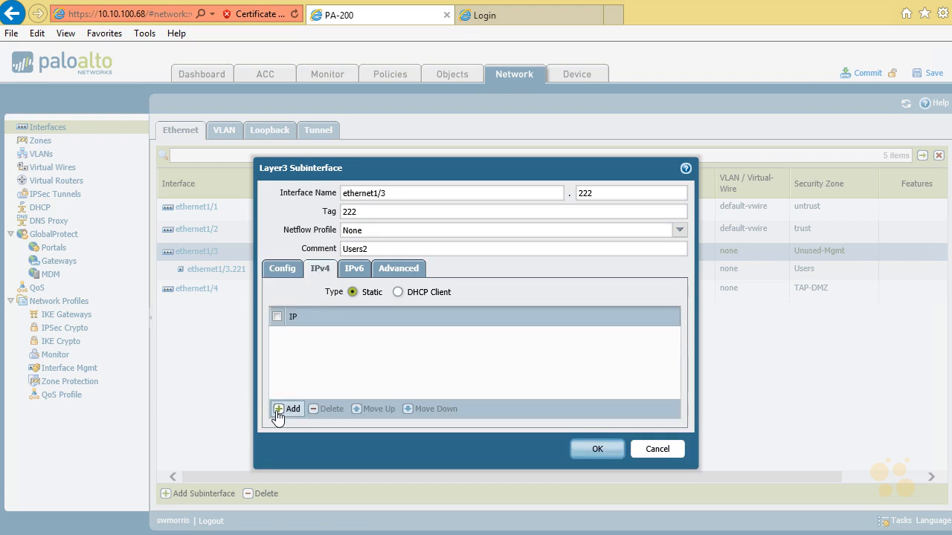
left_click(279, 410)
left_click(332, 371)
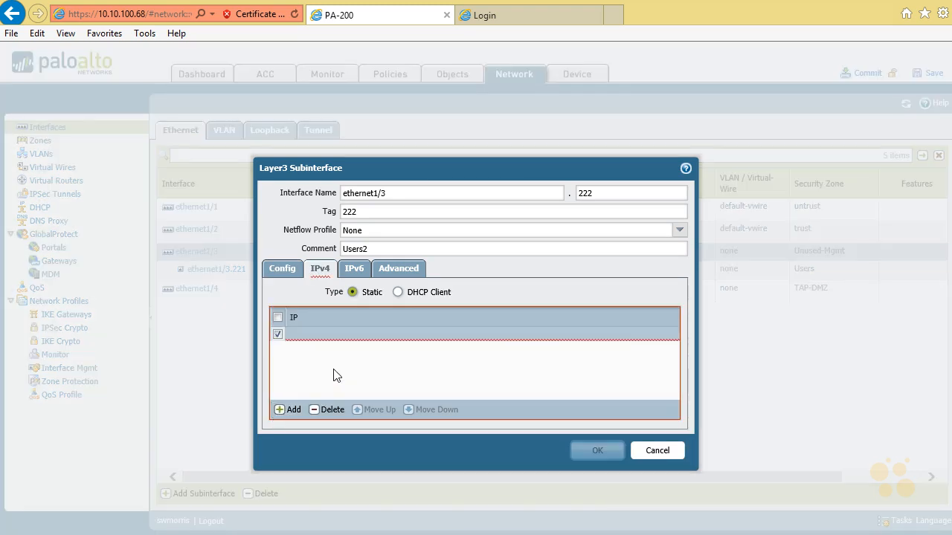
type("Users2")
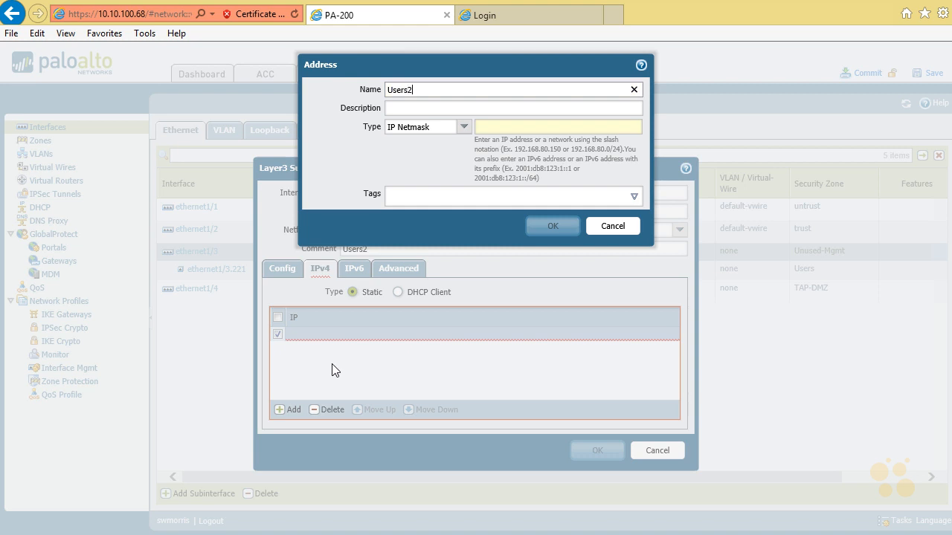
key("Tab")
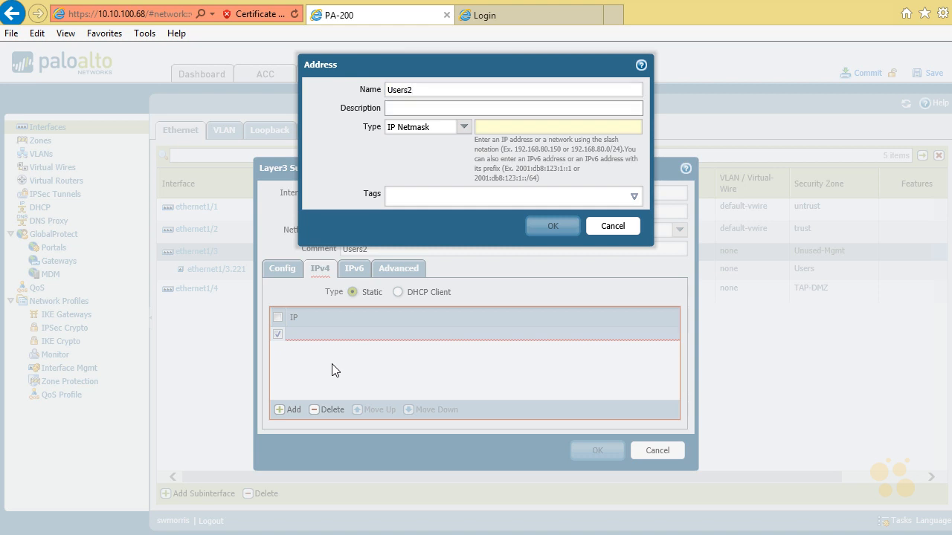
type("Users2 Subnet")
key("Tab")
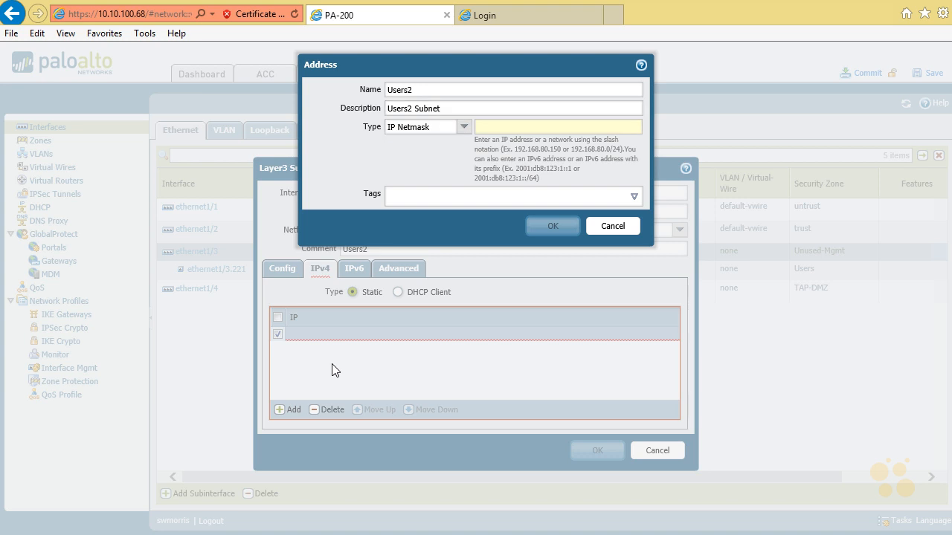
Set the Users2 address object's IP netmask to 192.168.222.1/24, then save the object and subinterface ethernet1/3.222
key("Tab")
type("192.18")
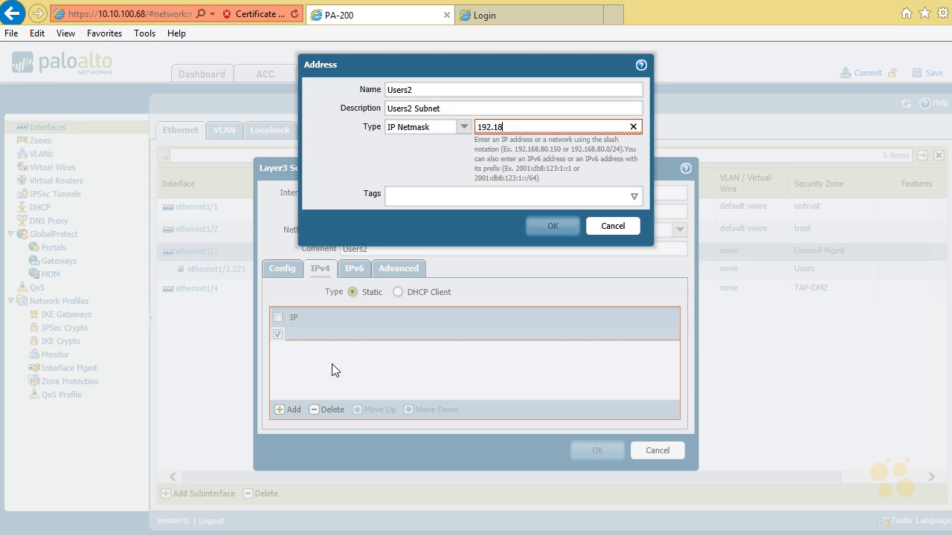
key("BackSpace")
type("68.2222")
type("1/24")
key("Tab")
left_click(559, 225)
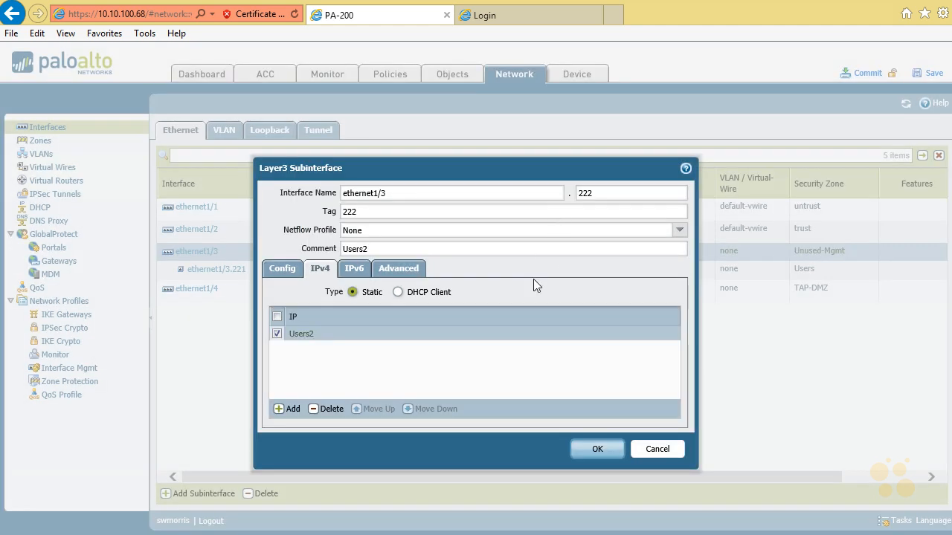
left_click(584, 450)
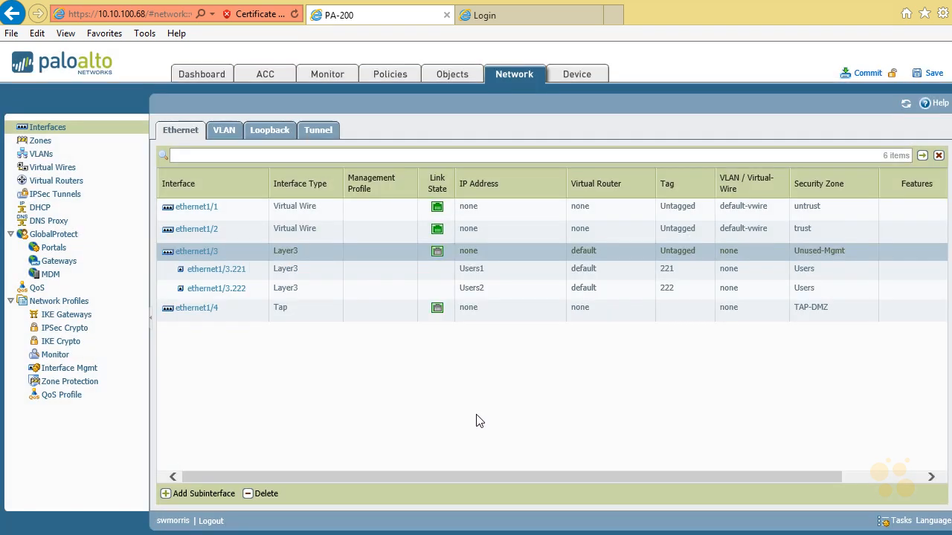
Add a third Layer3 subinterface to ethernet1/3 numbered 251, with tag 251 and the comment "DataCenter"
left_click(198, 495)
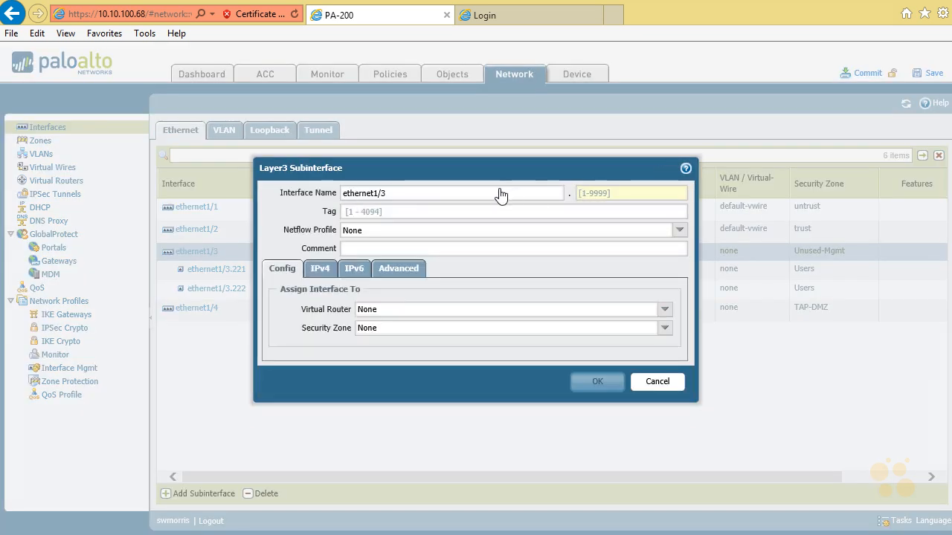
left_click(592, 189)
type("251")
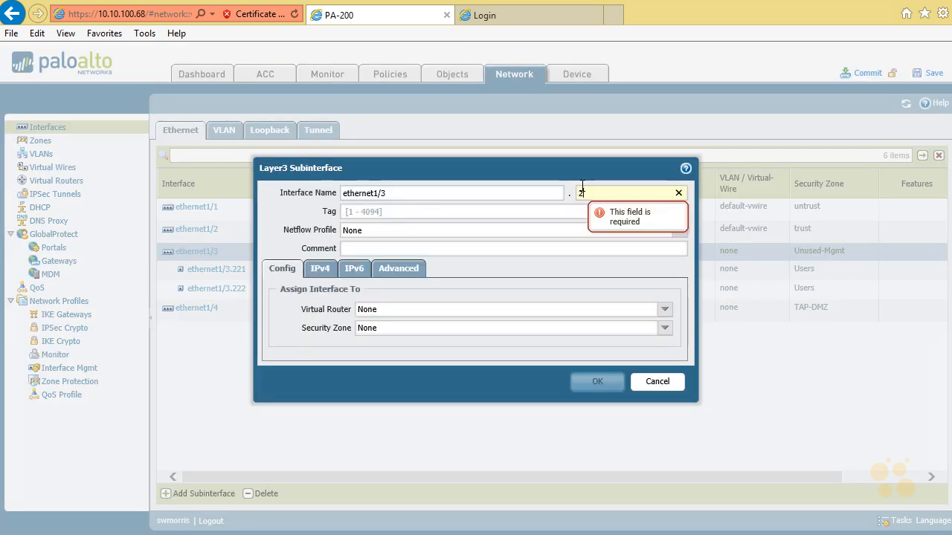
left_click(438, 214)
type("251")
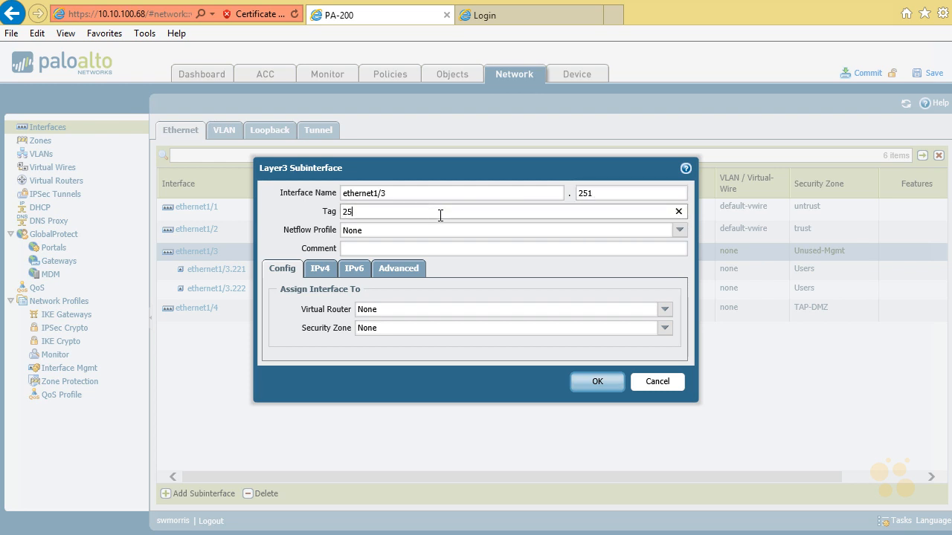
left_click(417, 248)
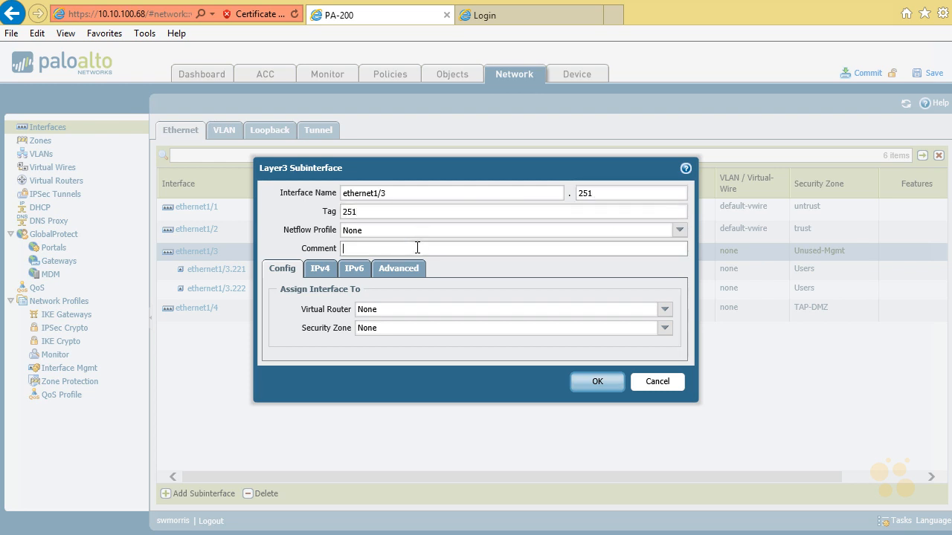
type("DataCenter")
Assign subinterface ethernet1/3.251 to the default virtual router and the DC security zone
left_click(665, 314)
type("d")
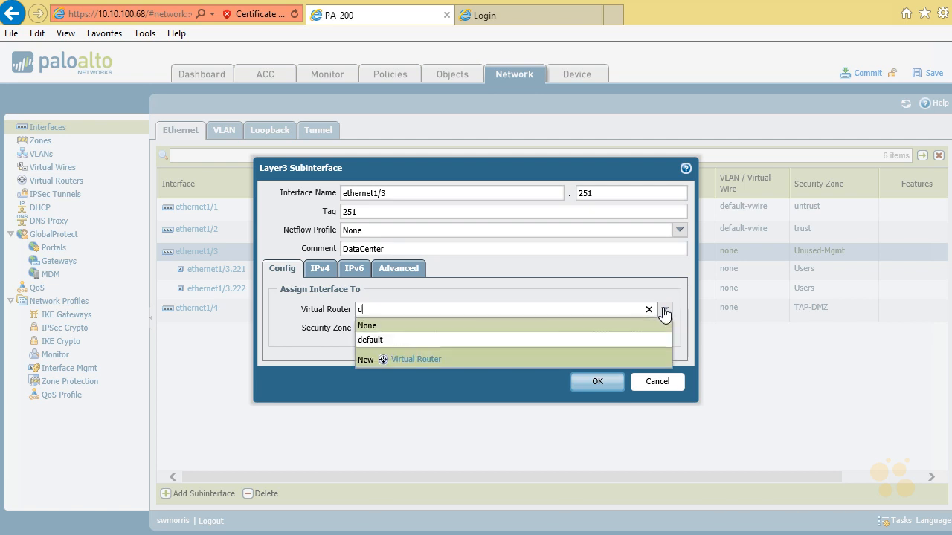
left_click(603, 339)
key("Tab")
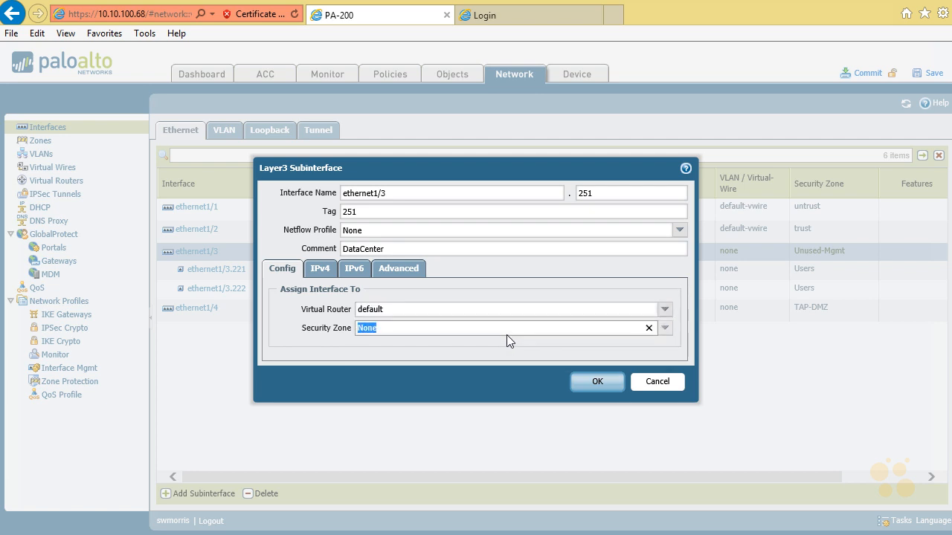
type("DC")
key("Return")
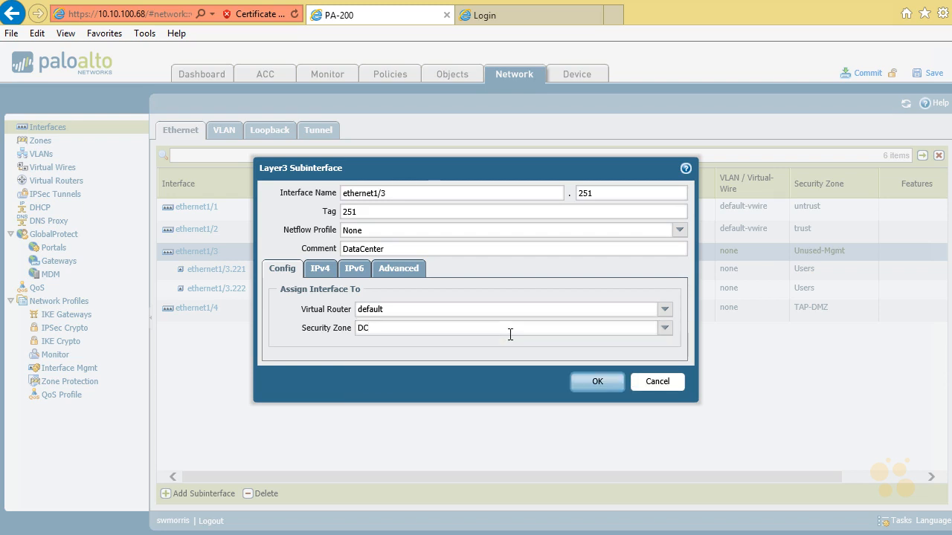
Add a static IPv4 entry to ethernet1/3.251 using a new address object named DC-Net with the description "DataCenter Subnet"
left_click(318, 269)
left_click(291, 410)
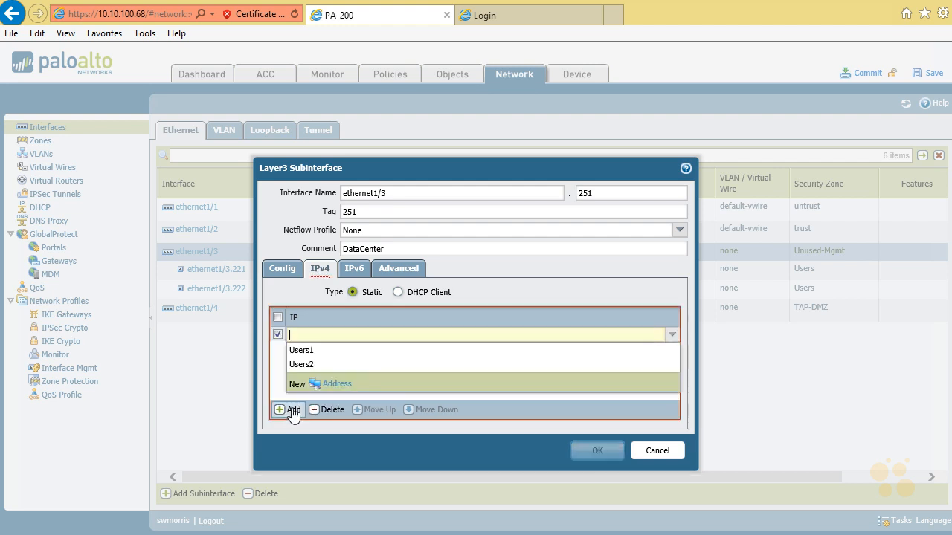
left_click(334, 385)
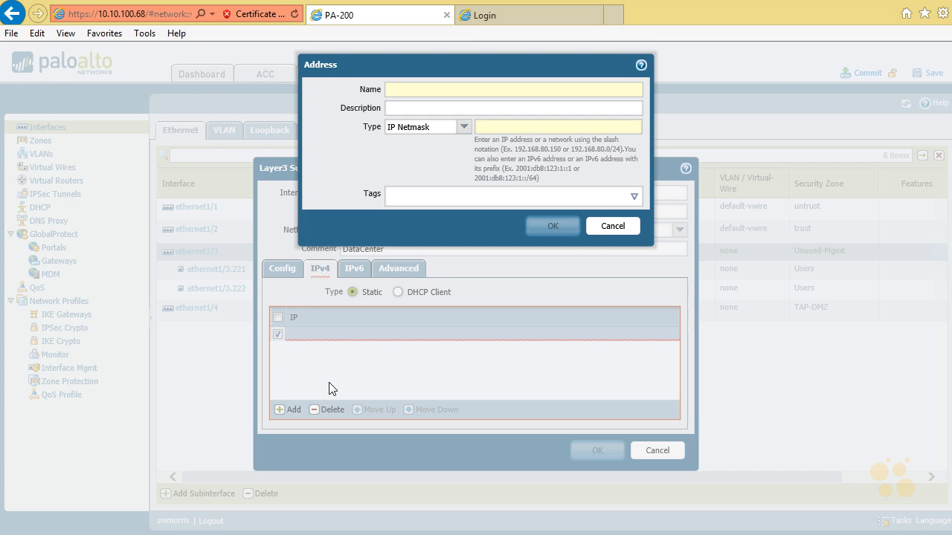
type("DC-Net")
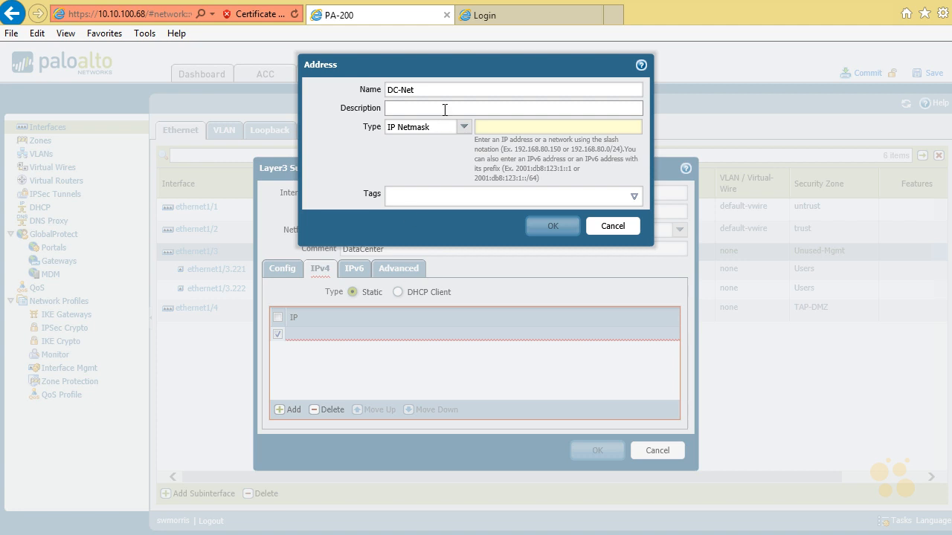
type("DataCenter Subnet")
Set the DC-Net address object's IP netmask to 192.168.251.1/24, then save the object and subinterface ethernet1/3.251
key("Tab")
type("192")
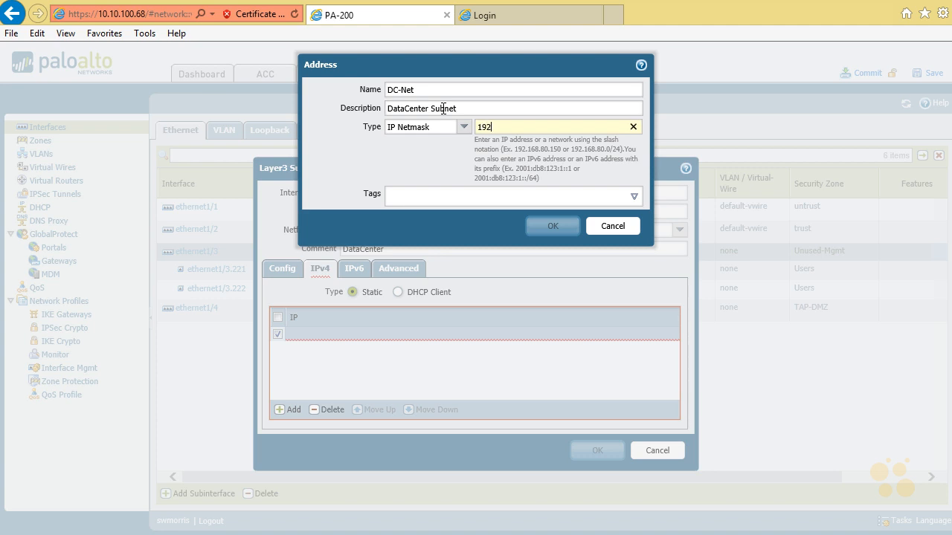
type(".168")
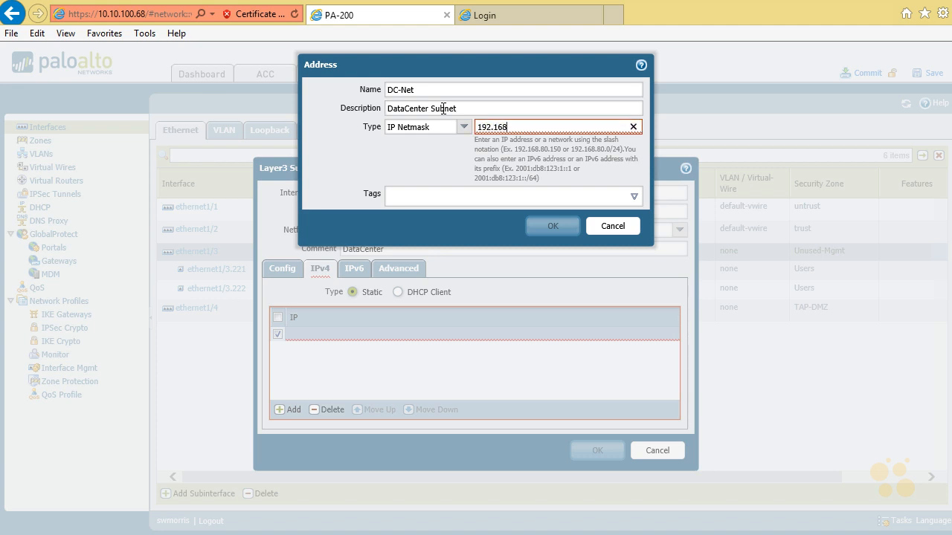
type(".251.1/24")
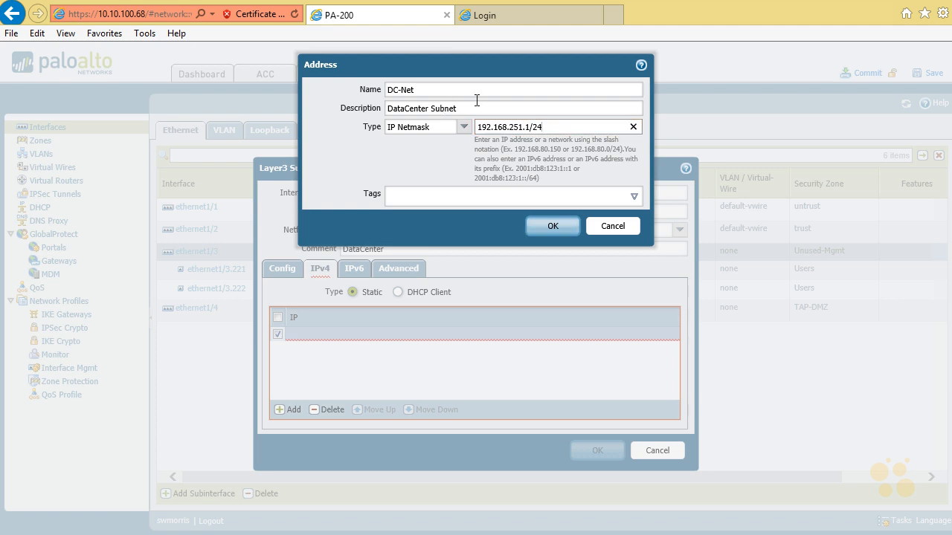
left_click(563, 226)
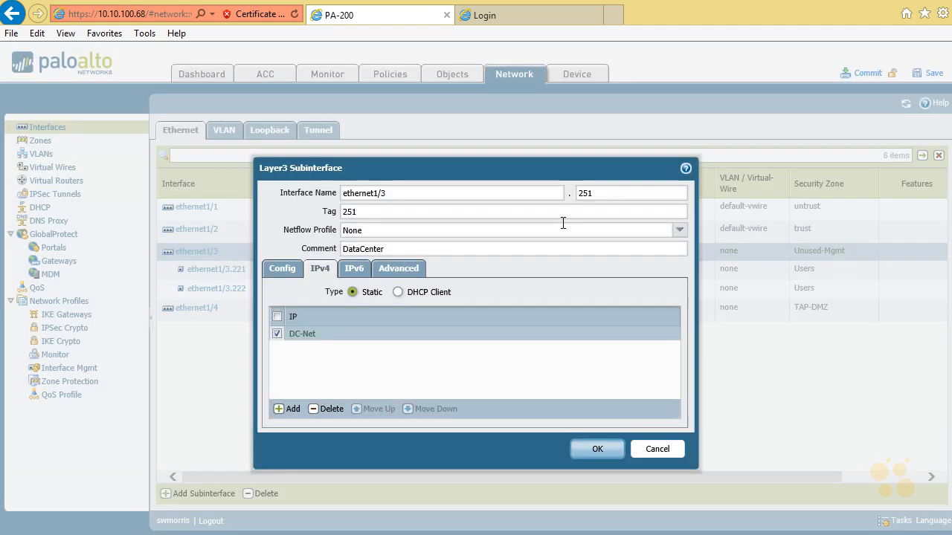
left_click(589, 451)
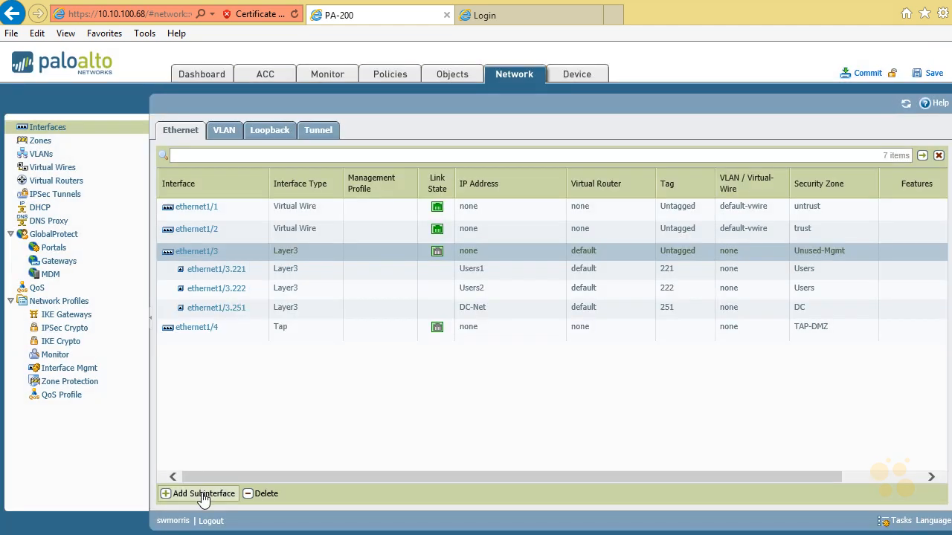
Add a fourth Layer3 subinterface to ethernet1/3 numbered 252, with tag 252 and the comment "DMZ Subnet"
left_click(202, 496)
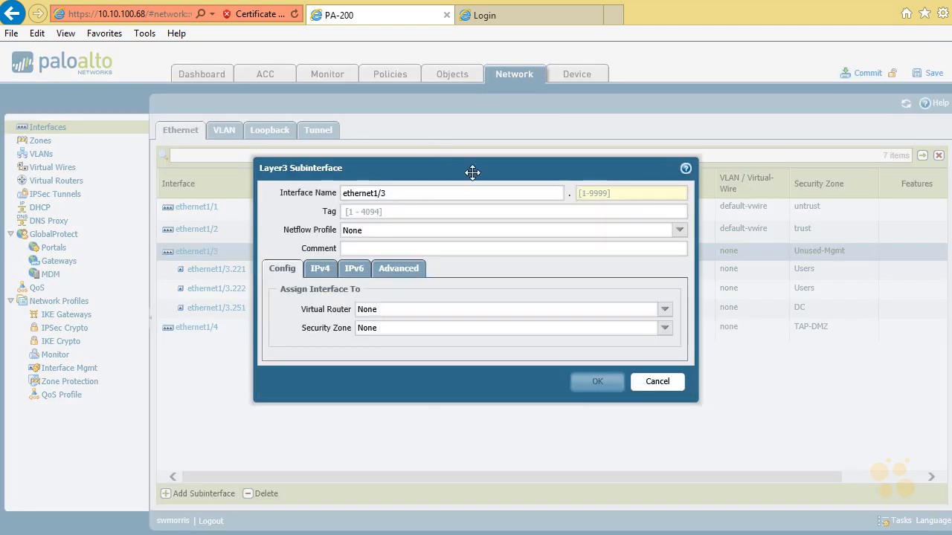
type("252")
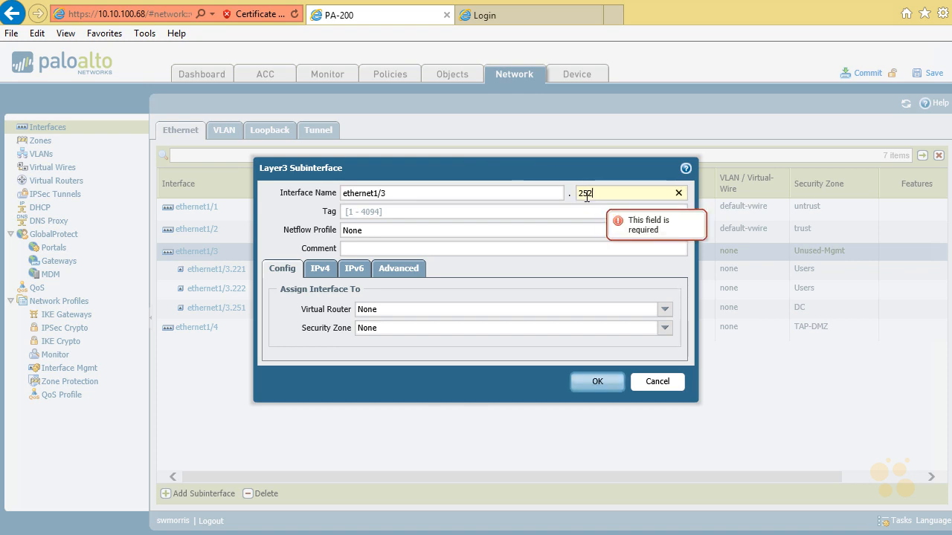
left_click(472, 211)
type("252")
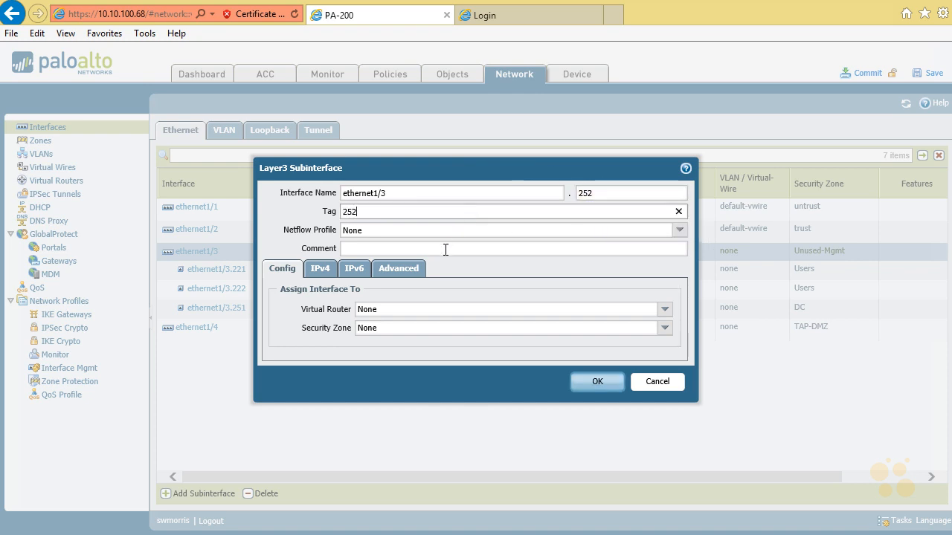
left_click(444, 249)
type("DMZ Subnet")
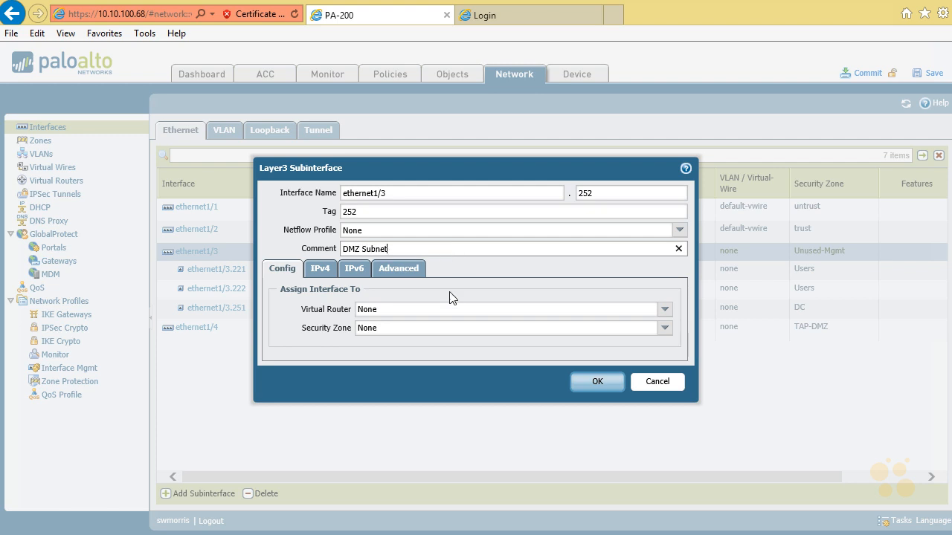
Assign subinterface ethernet1/3.252 to the default virtual router and the DMZ security zone
left_click(450, 309)
type("def")
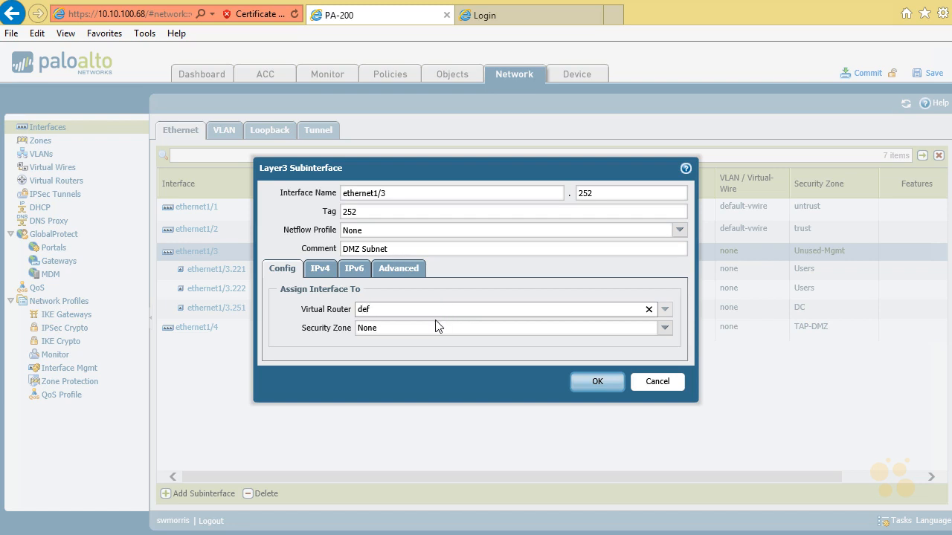
left_click(424, 341)
left_click(419, 333)
type("DM")
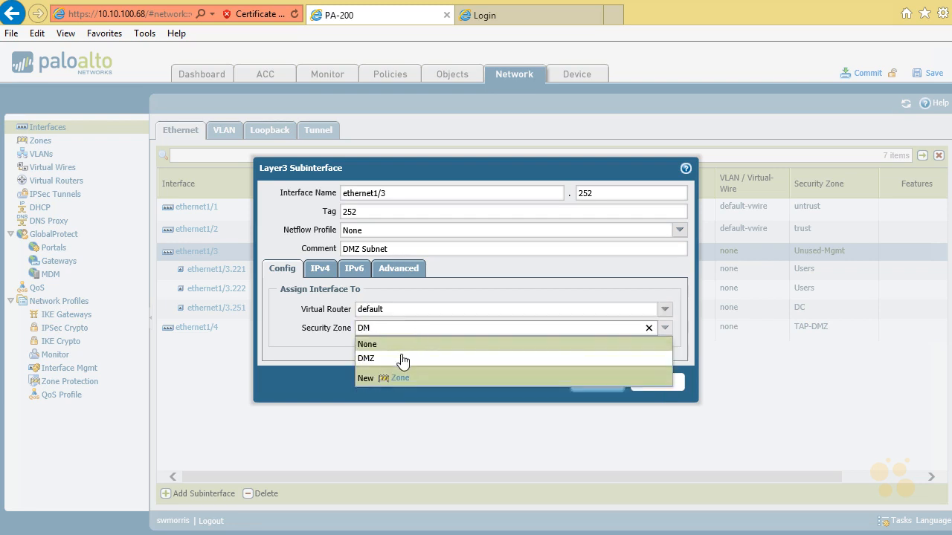
left_click(401, 360)
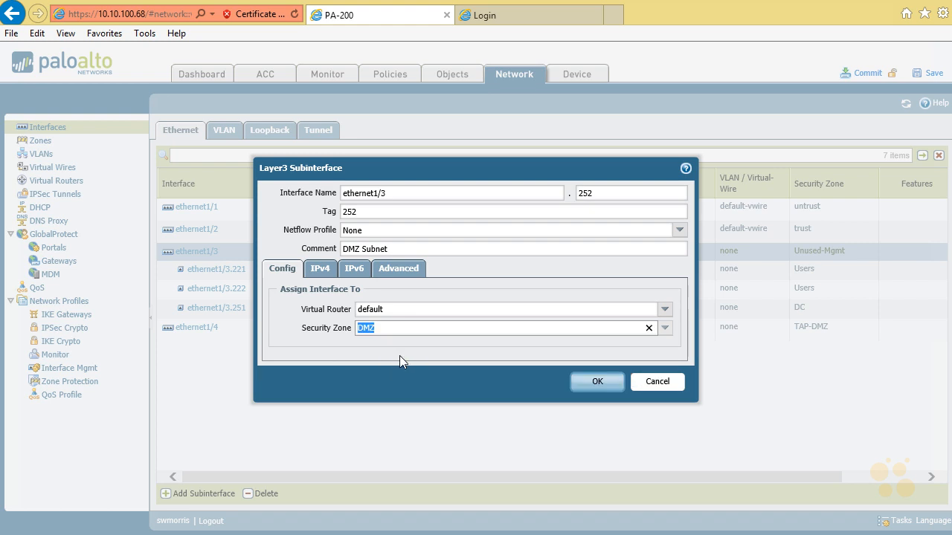
Add a static IPv4 entry to ethernet1/3.252 using a new address object named DMZ-Net with the description "DMZ Subnet"
left_click(321, 272)
left_click(289, 411)
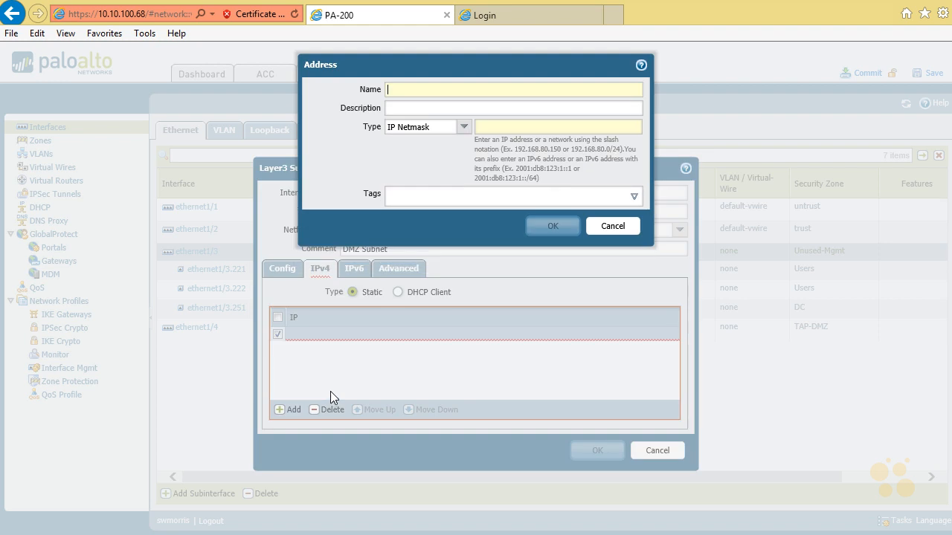
type("DMZ-Net")
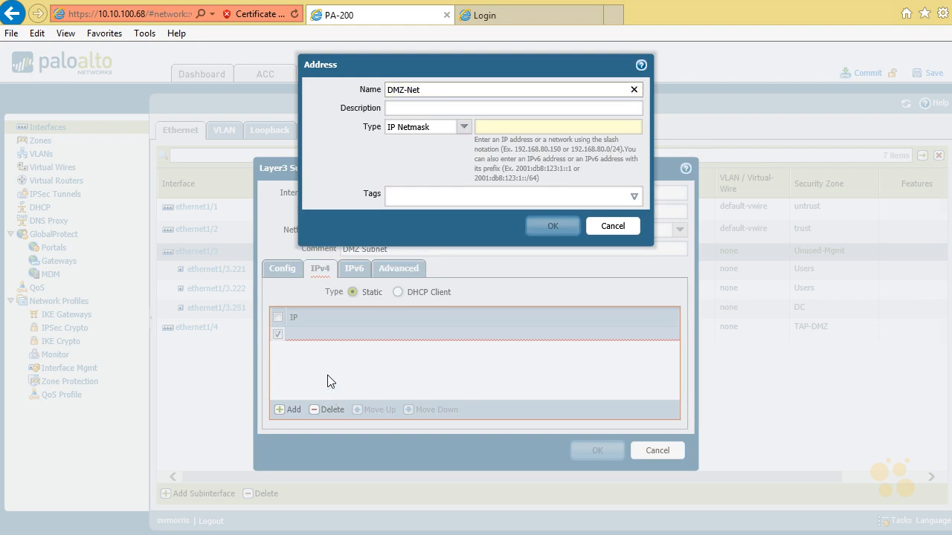
key("Tab")
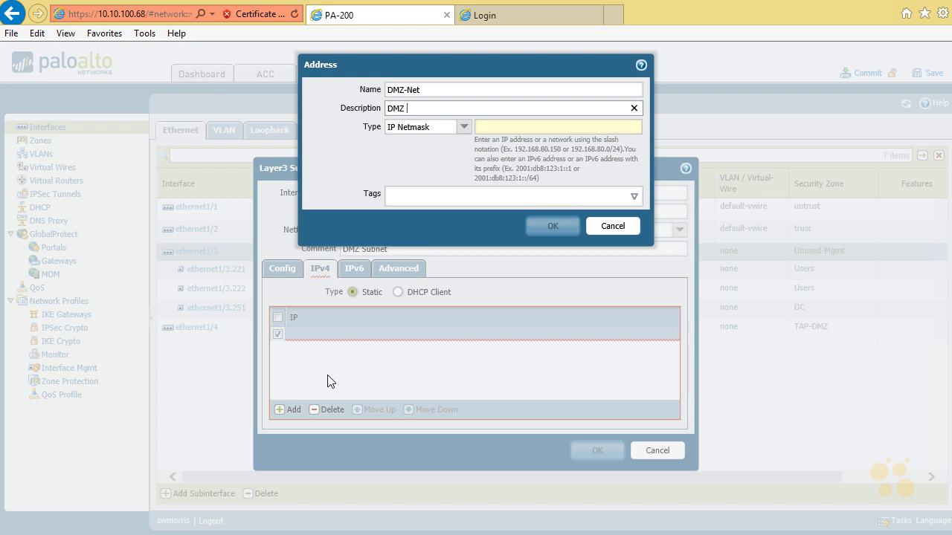
Set the DMZ-Net address object's IP netmask to 192.168.252.1/24, then save the object and subinterface ethernet1/3.252
key("Tab")
type("192.168")
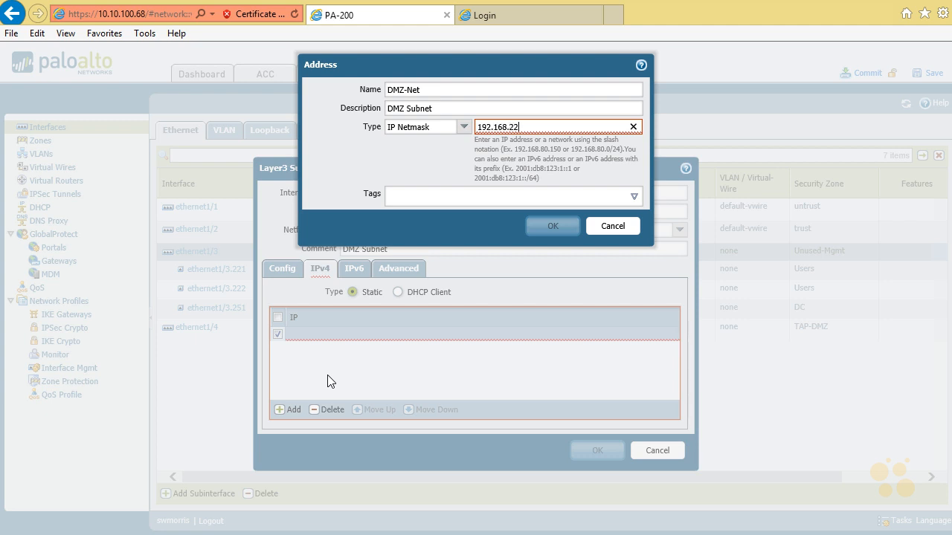
type(".252.1/24")
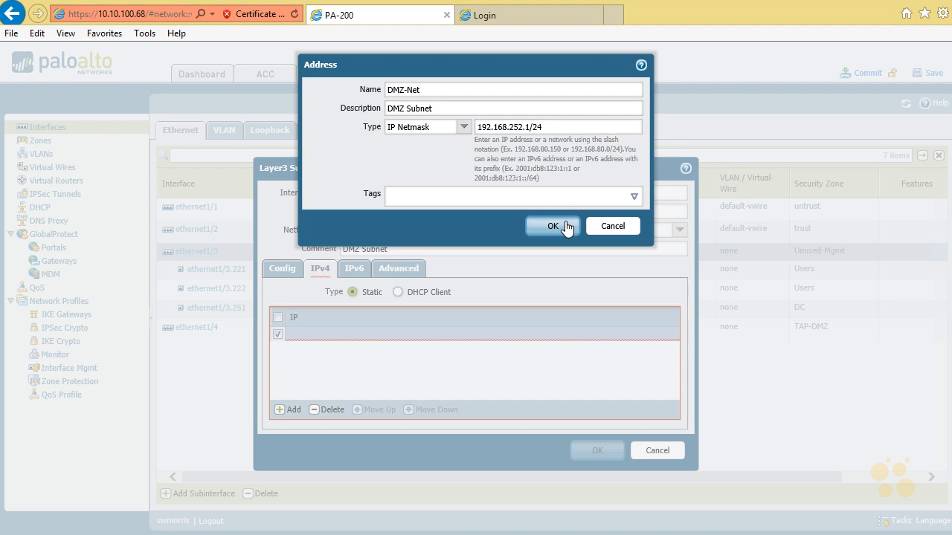
left_click(562, 226)
left_click(594, 448)
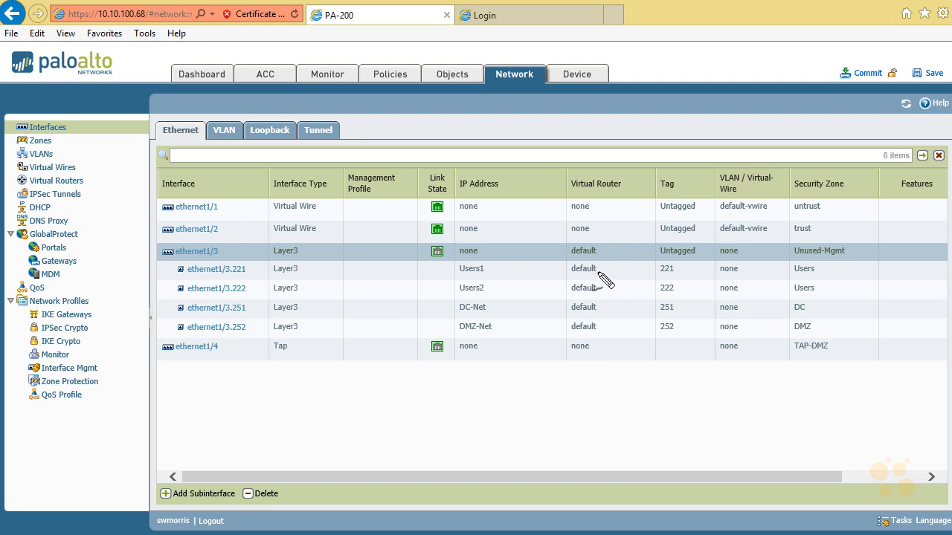
mouse_move(595, 246)
left_mouse_down()
mouse_move(570, 261)
mouse_move(601, 332)
mouse_move(599, 252)
left_mouse_up()
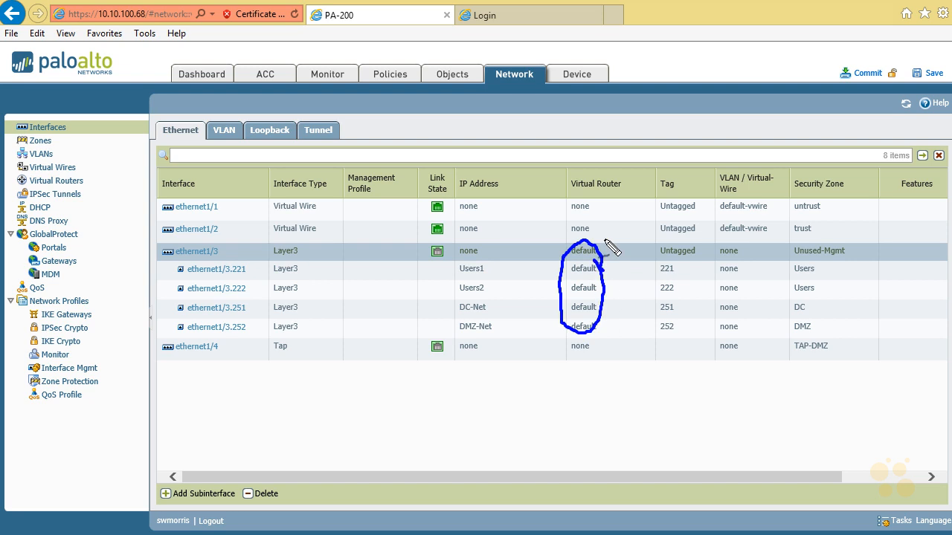
mouse_move(685, 273)
left_mouse_down()
mouse_move(696, 265)
mouse_move(683, 295)
mouse_move(696, 326)
left_mouse_up()
mouse_move(787, 266)
left_mouse_down()
mouse_move(787, 331)
mouse_move(787, 311)
left_mouse_up()
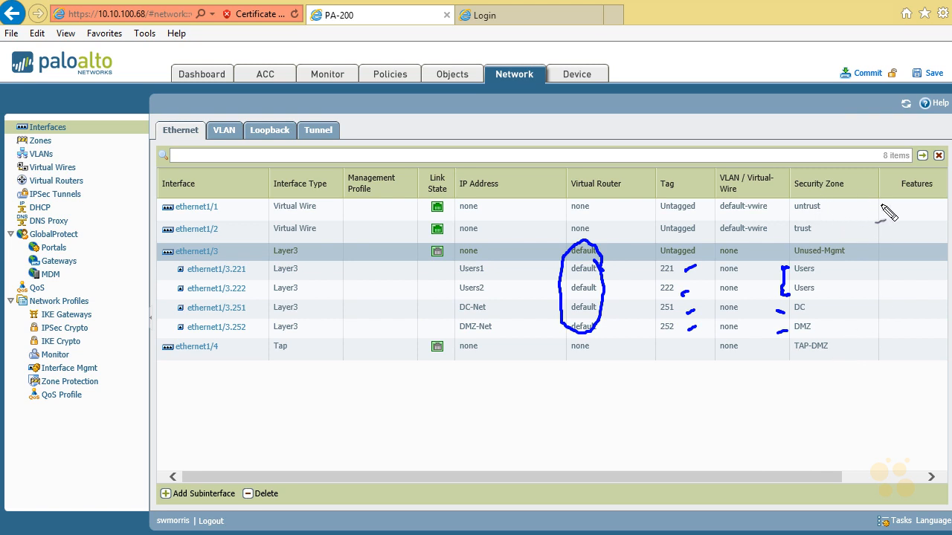
mouse_move(869, 211)
left_mouse_down()
mouse_move(891, 234)
mouse_move(869, 235)
left_mouse_up()
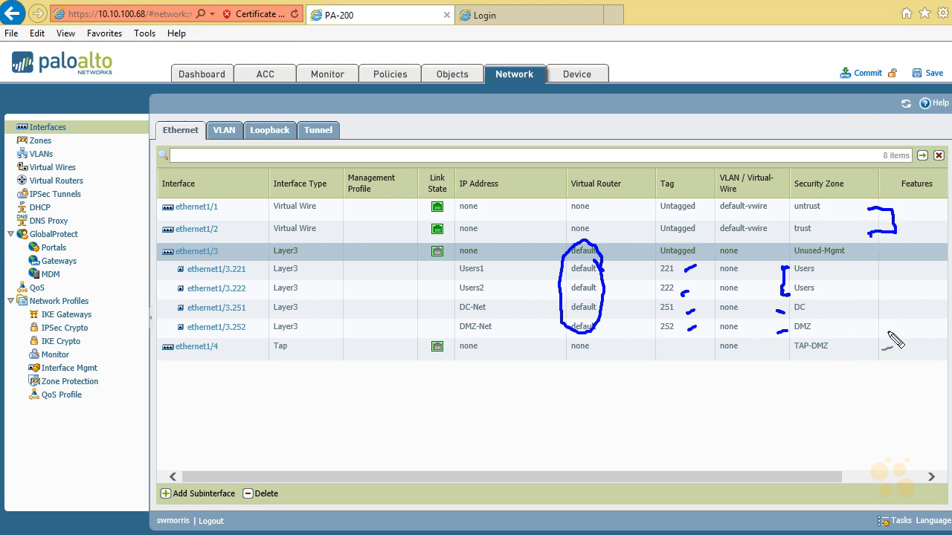
left_click_drag(867, 346, 901, 348)
mouse_move(849, 252)
left_mouse_down()
mouse_move(899, 281)
mouse_move(842, 332)
left_mouse_up()
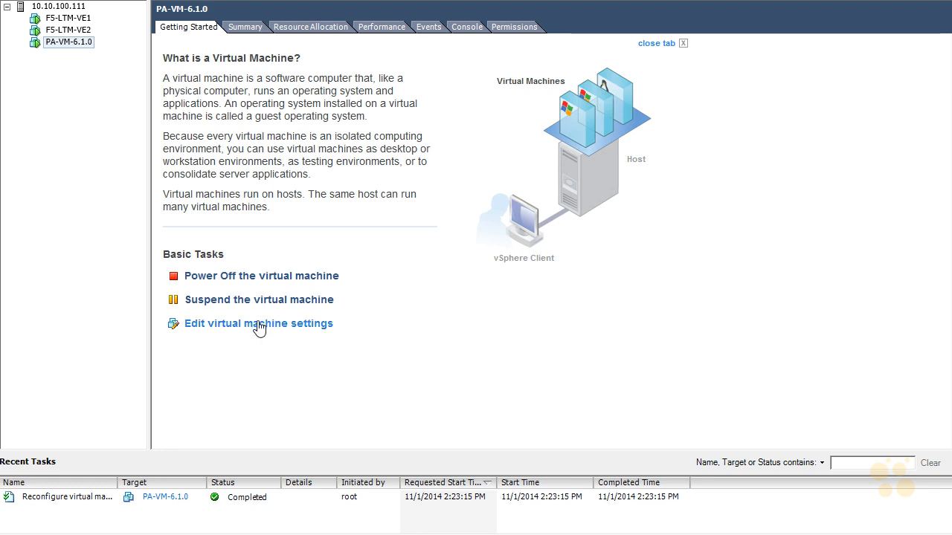
Switch to the vSphere Client and examine the ESXi host's vSwitch0 networking, covering all port groups and their VLAN IDs
left_click(54, 7)
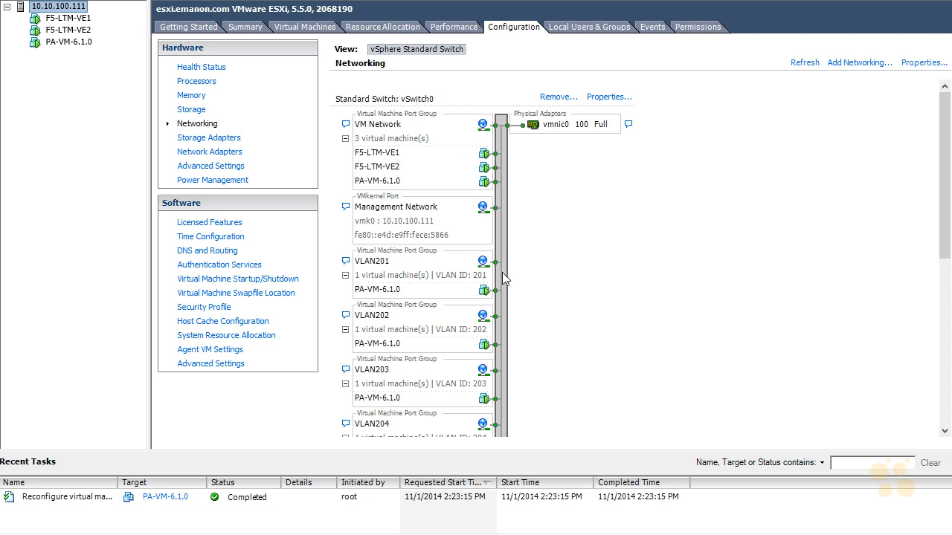
left_click_drag(951, 195, 937, 273)
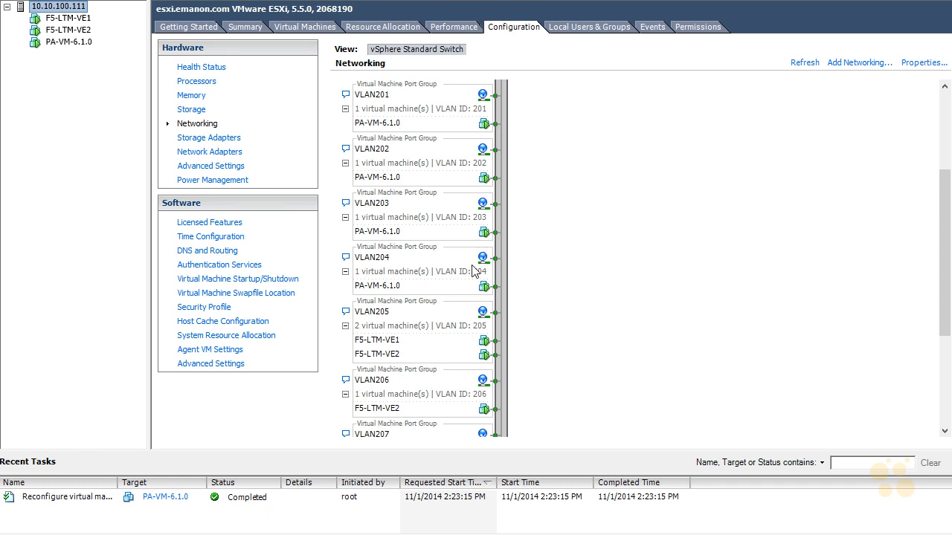
left_click_drag(943, 245, 941, 351)
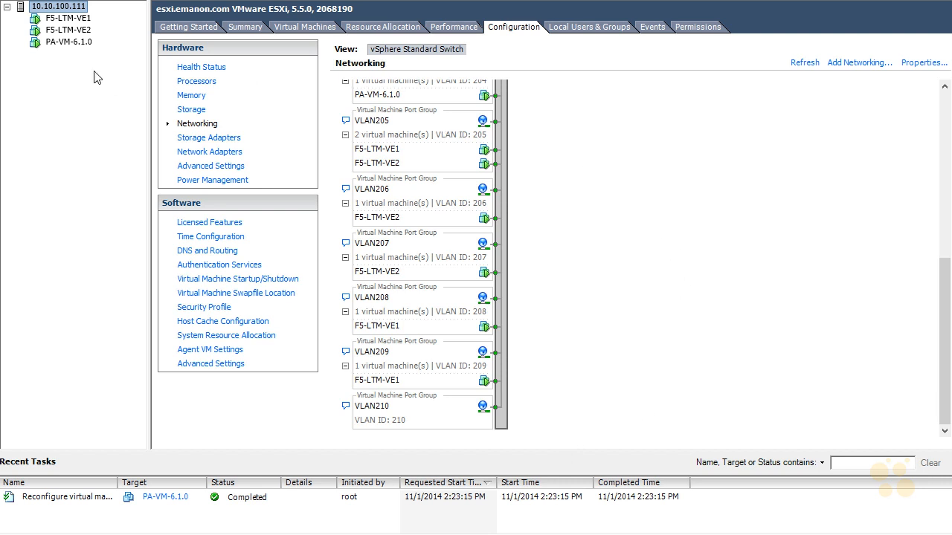
Open the PA-VM-6.1.0 virtual machine's settings and examine the network labels available for Network adapter 2
left_click(60, 43)
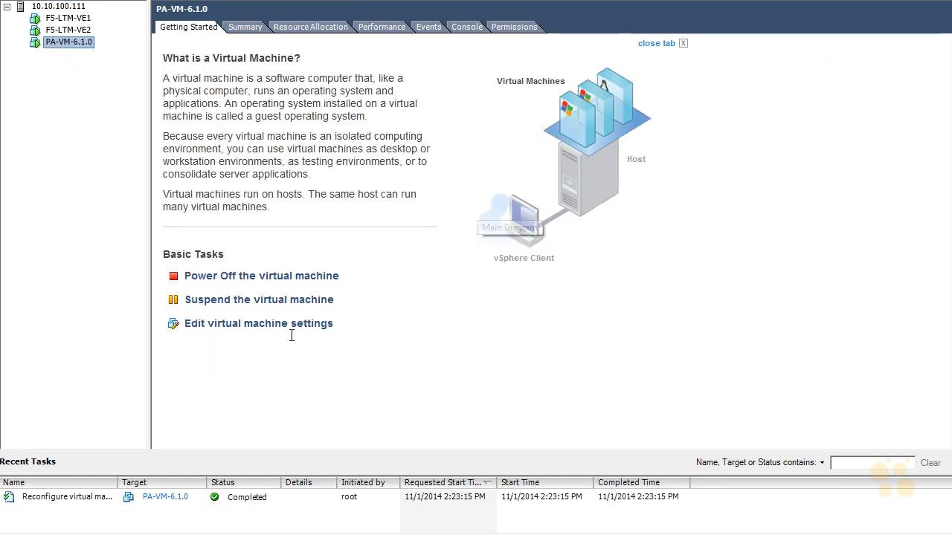
left_click(257, 323)
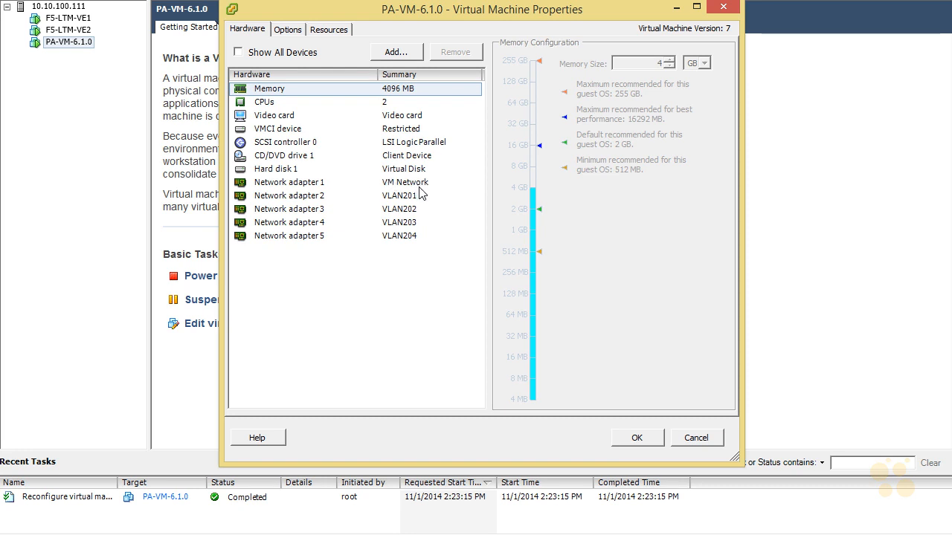
left_click(309, 197)
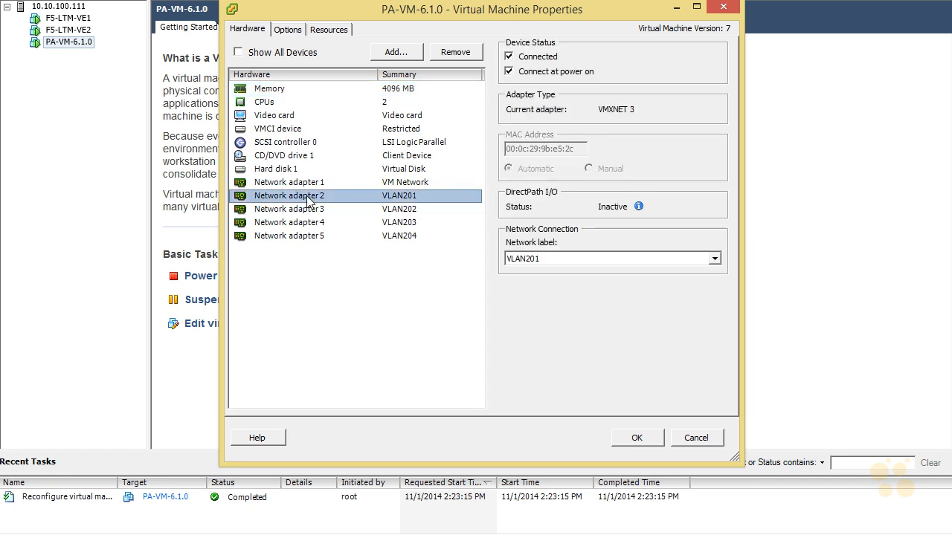
left_click(716, 259)
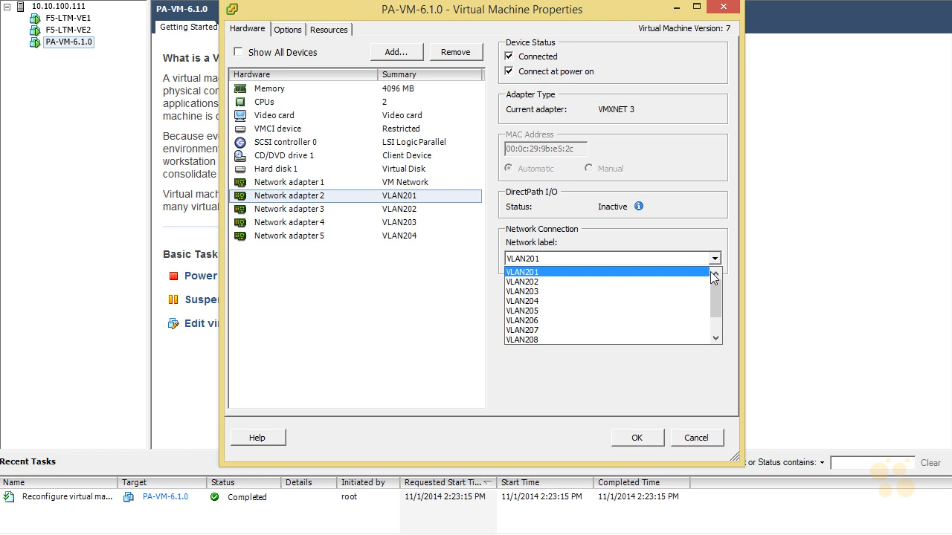
mouse_move(717, 288)
left_mouse_down()
mouse_move(724, 325)
mouse_move(727, 277)
left_mouse_up()
left_click(705, 442)
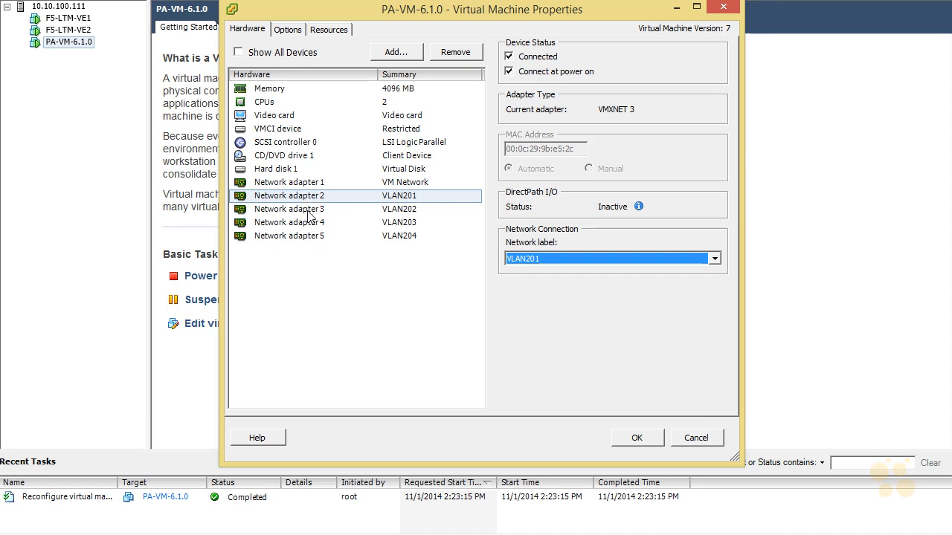
Review the network connections of Network adapters 3, 4 and 5, then close the virtual machine settings without saving
left_click(411, 210)
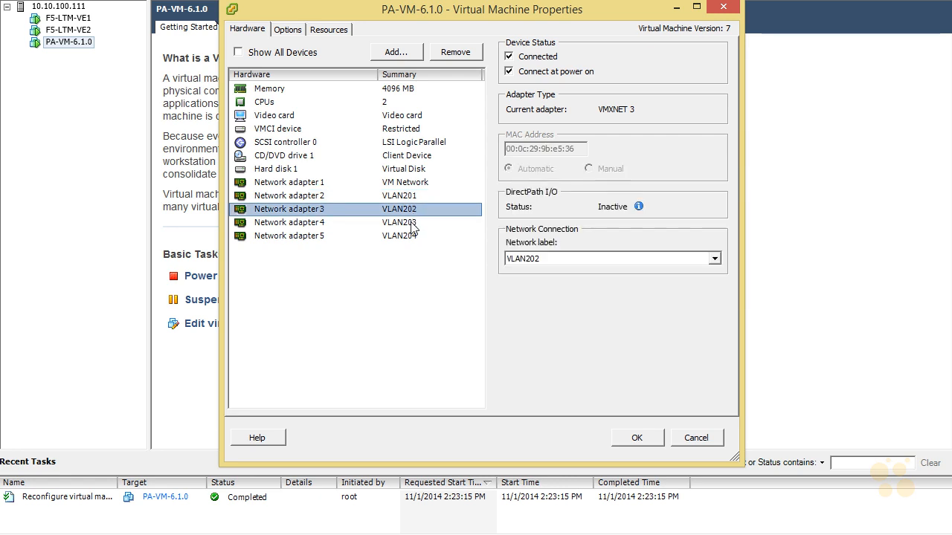
left_click(410, 223)
left_click(411, 236)
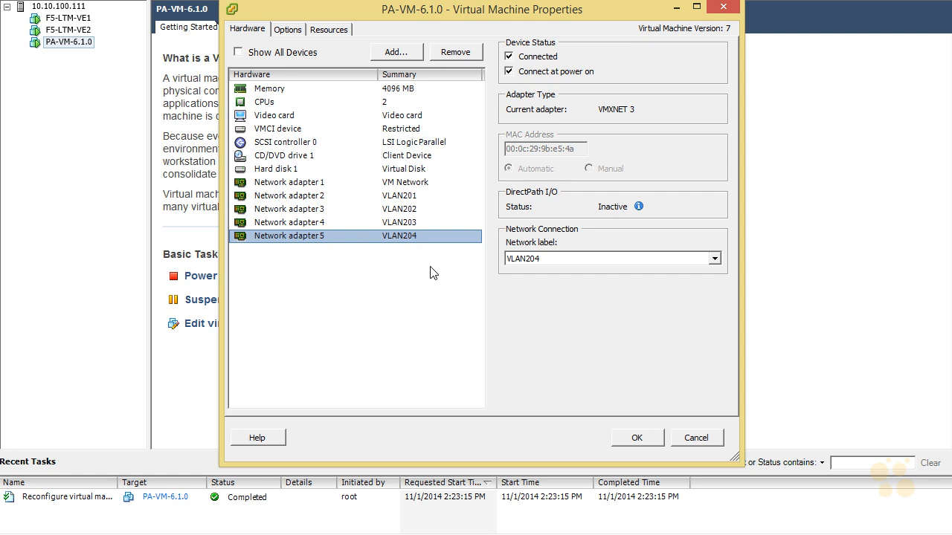
left_click(696, 438)
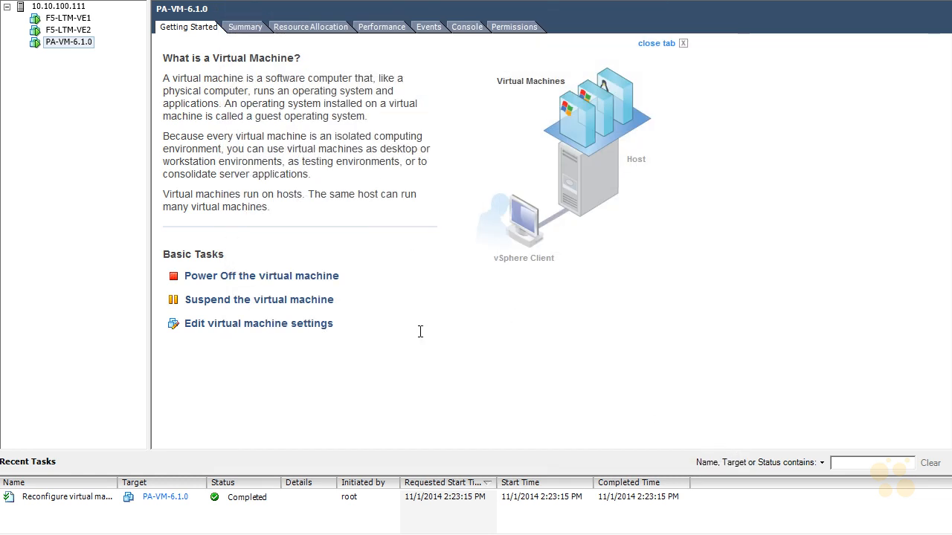
Switch to the PA-VM firewall's web interface in the browser and examine the link states of its Ethernet interfaces through ethernet1/9
mouse_move(34, 534)
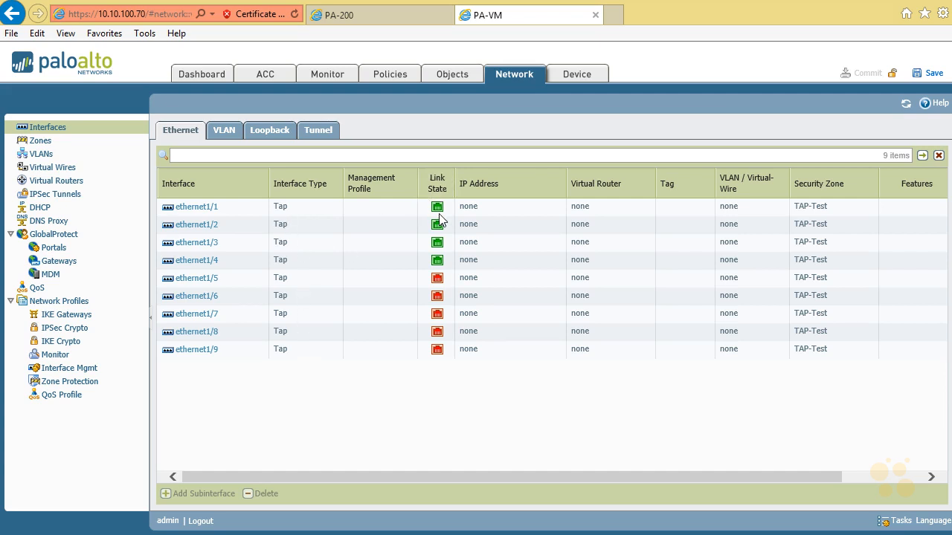
mouse_move(437, 266)
mouse_move(441, 212)
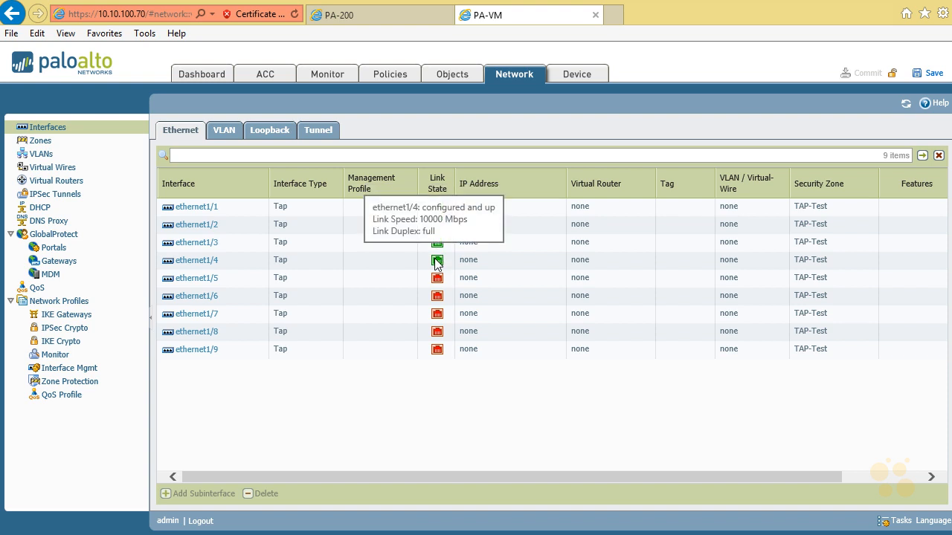
mouse_move(439, 286)
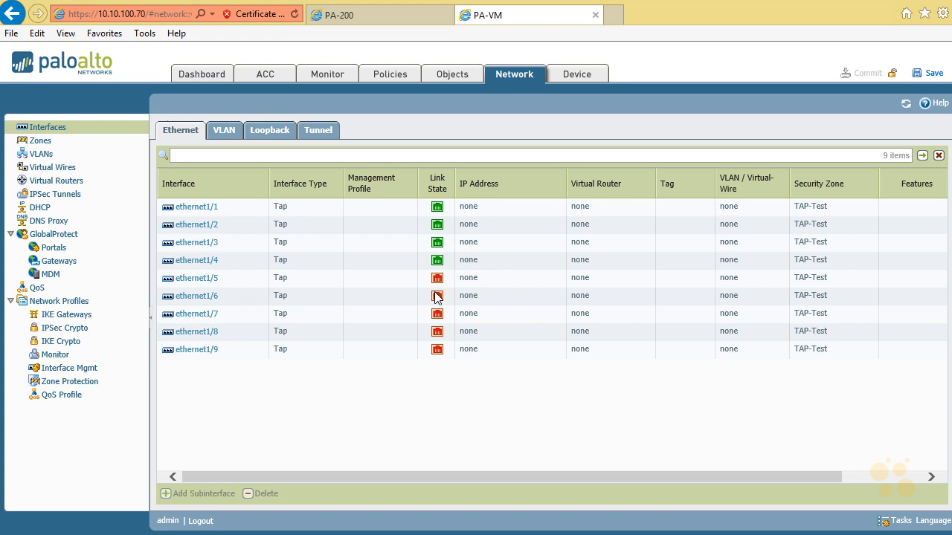
mouse_move(438, 316)
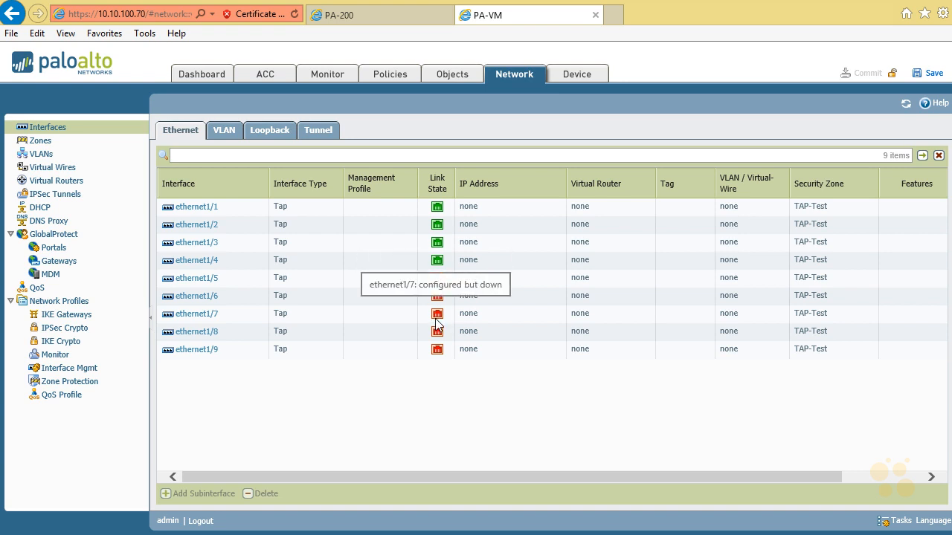
mouse_move(439, 335)
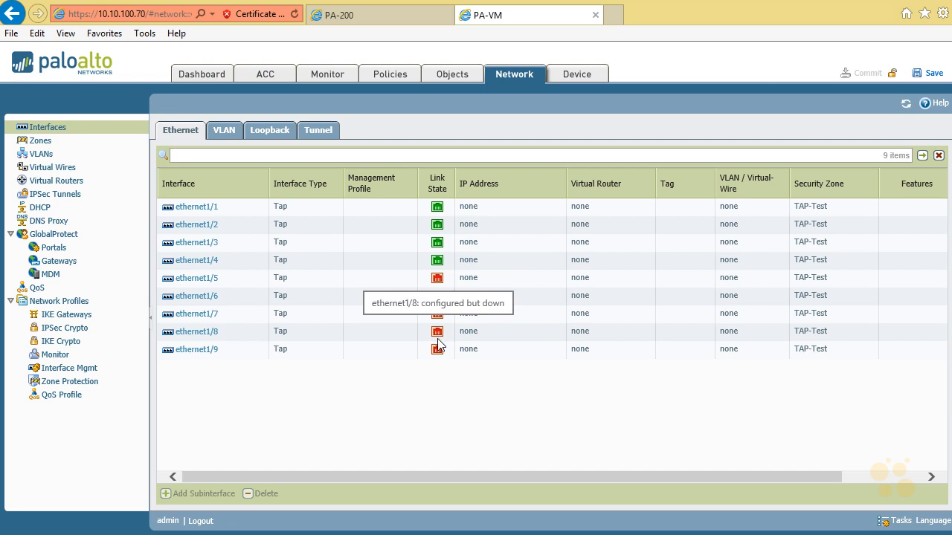
mouse_move(439, 353)
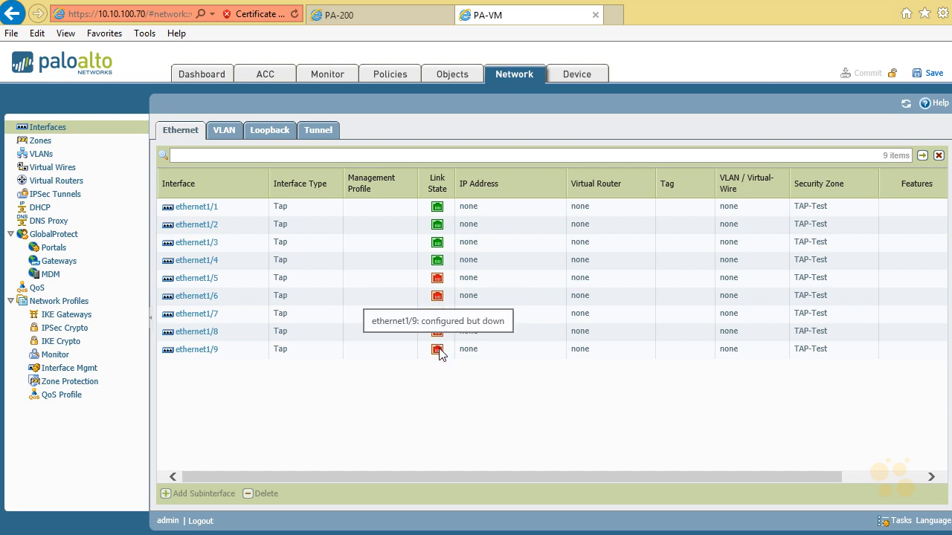